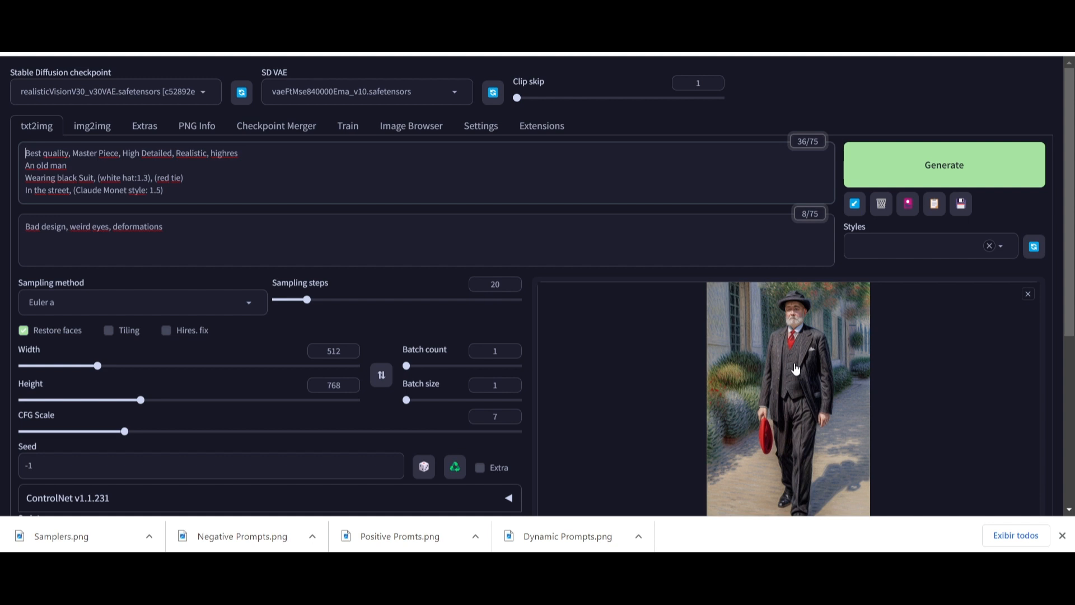
- Examine the generated image of the old man walking in the street against the prompt
scroll(796, 368, down, 1)
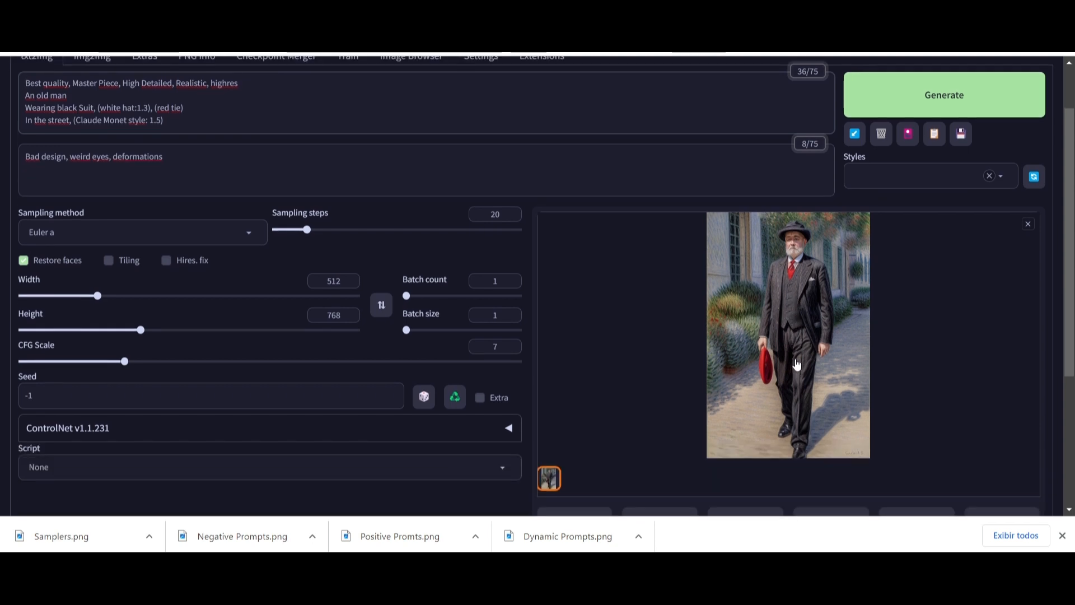
scroll(794, 365, up, 1)
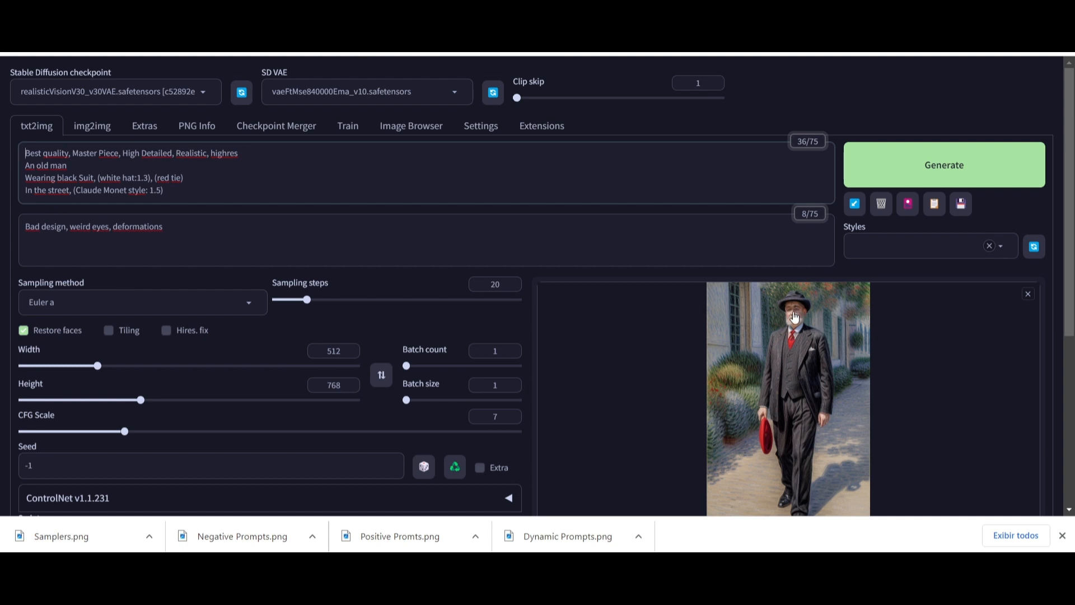
scroll(798, 386, down, 1)
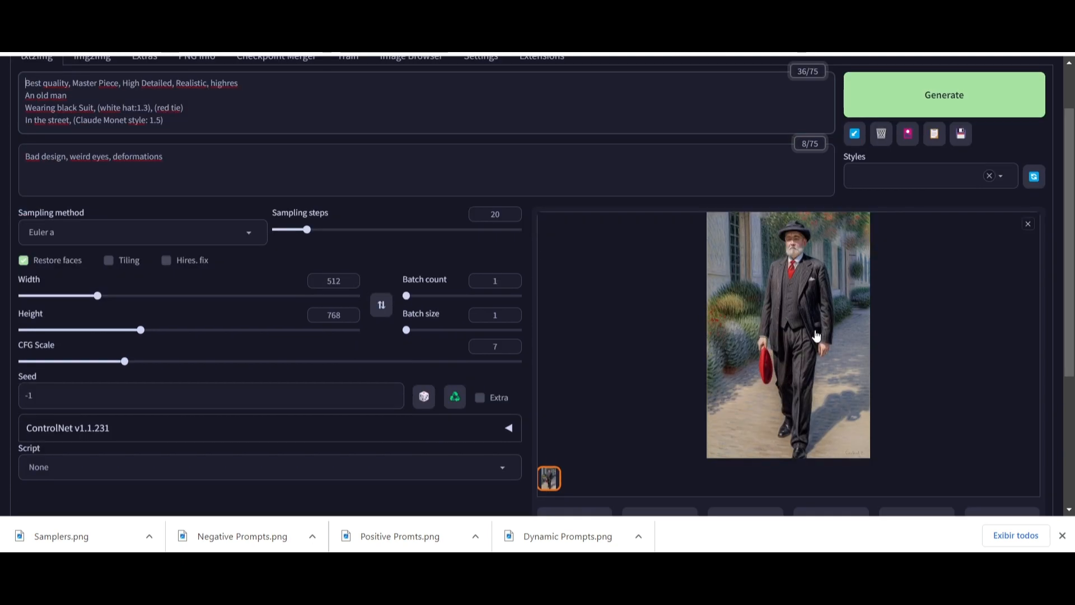
scroll(812, 333, up, 1)
scroll(812, 333, up, 1)
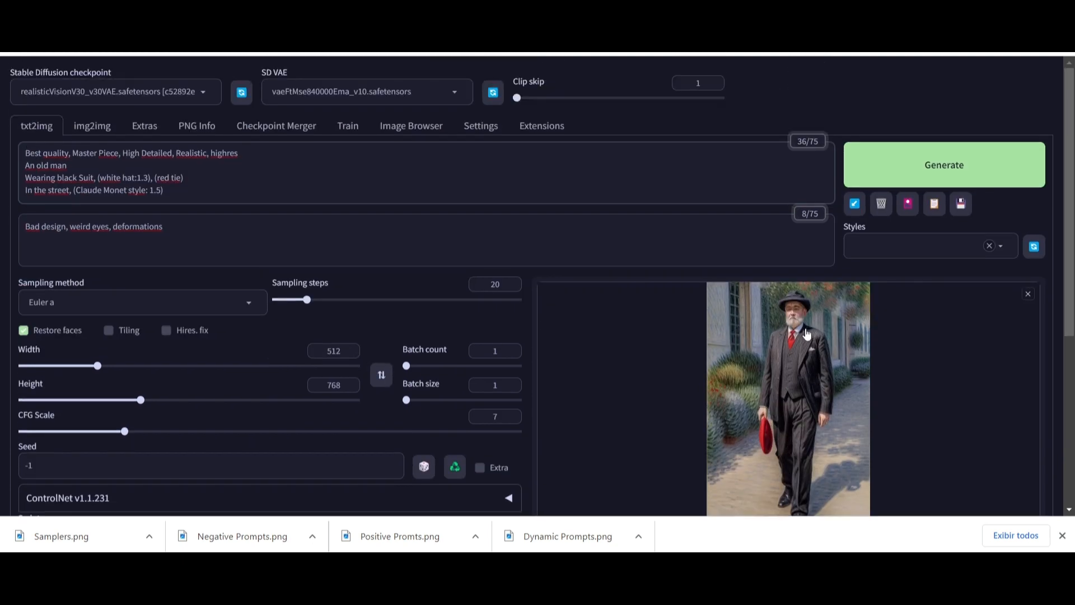
scroll(804, 335, down, 2)
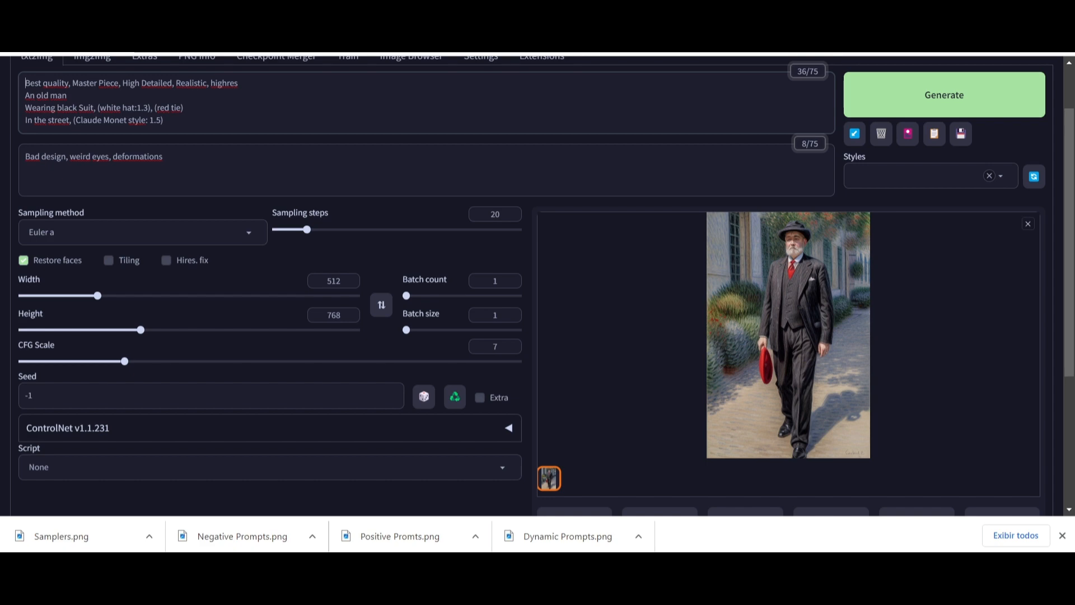
- Switch to the browser tab and look through Google image results for Claude Monet paintings, then return
key(ctrl+Tab)
scroll(367, 312, down, 3)
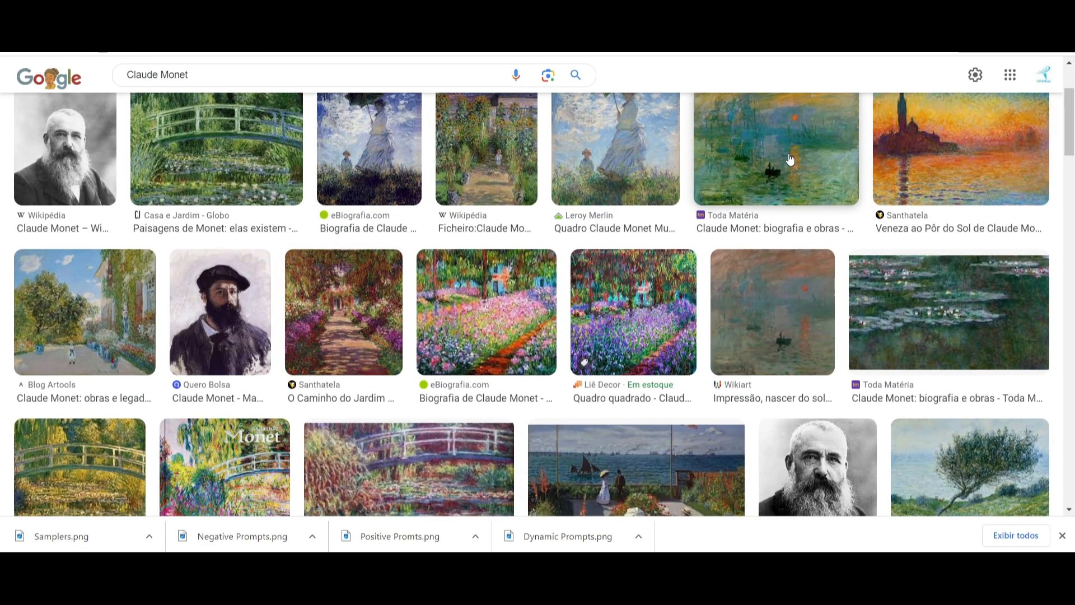
scroll(790, 162, up, 2)
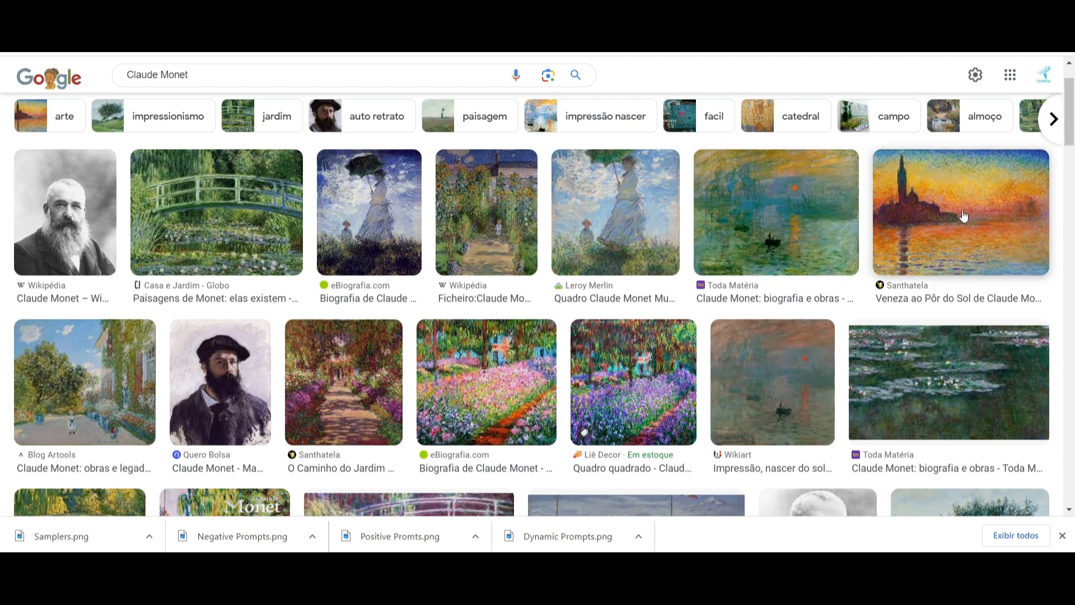
scroll(684, 223, down, 4)
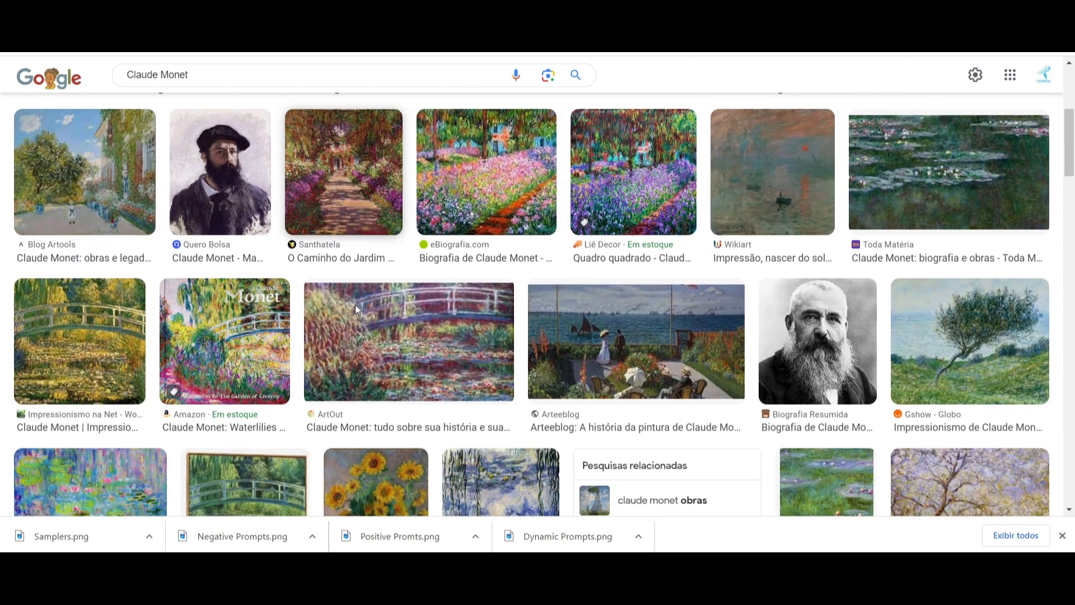
scroll(583, 213, up, 5)
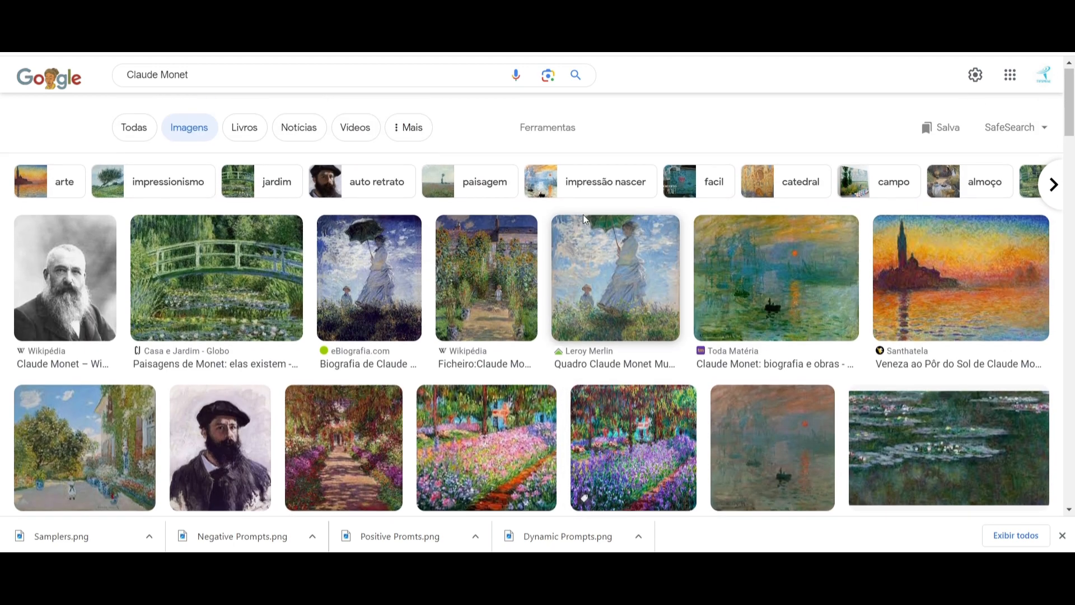
click(762, 10)
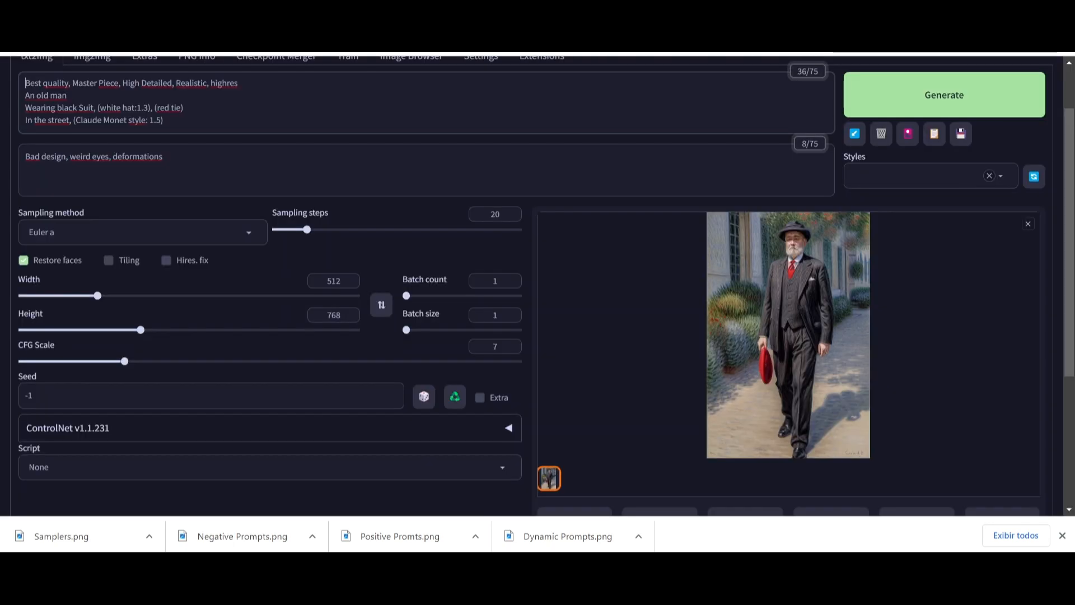
- Open the generated image in the full-size preview to inspect it, then close the preview
scroll(168, 312, down, 2)
scroll(701, 292, up, 2)
click(744, 334)
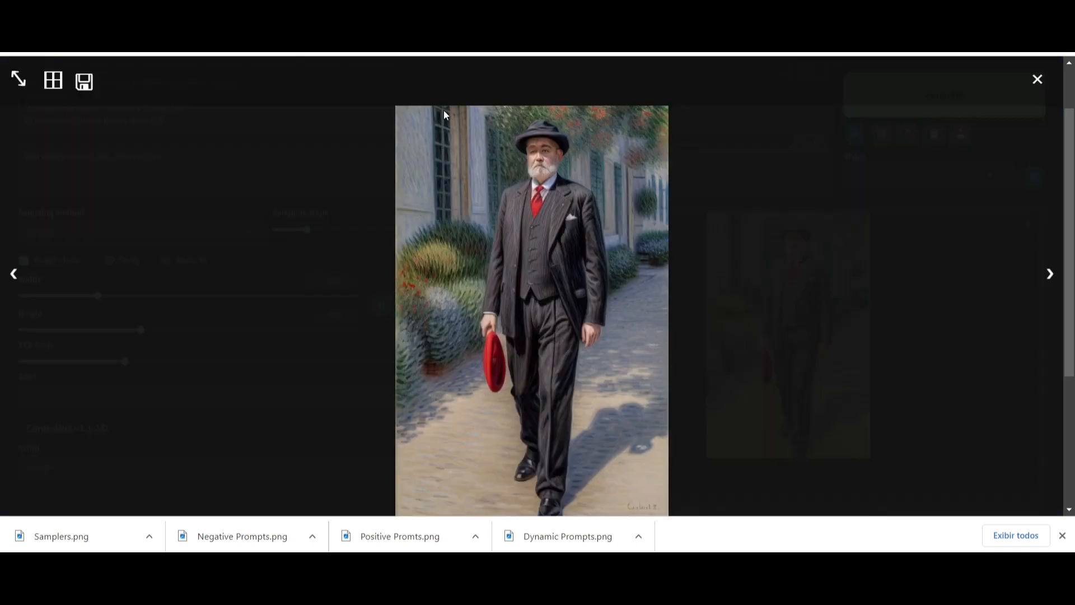
click(1042, 81)
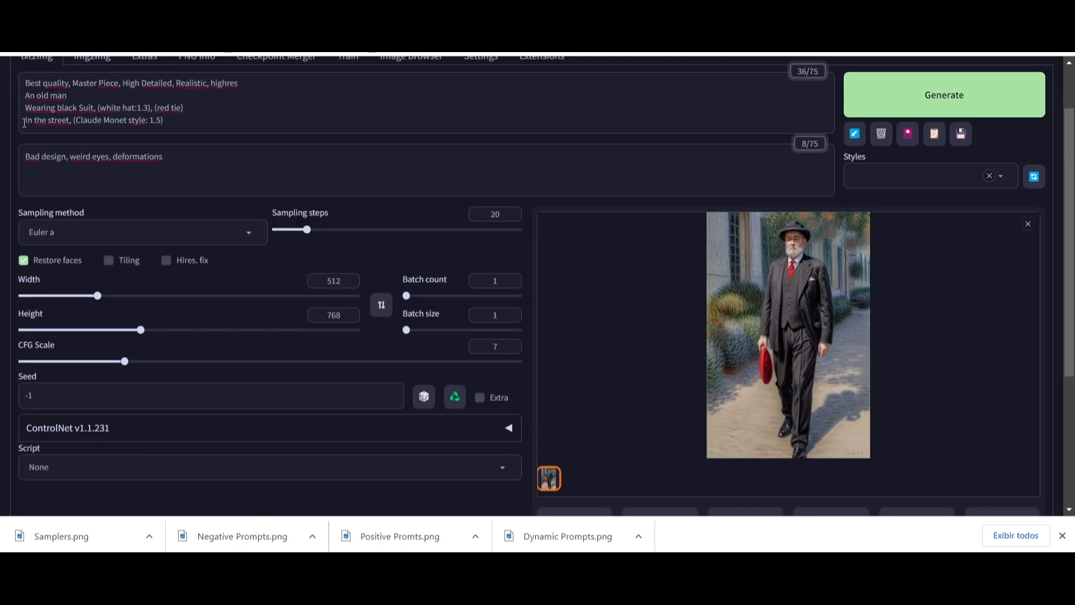
click(788, 323)
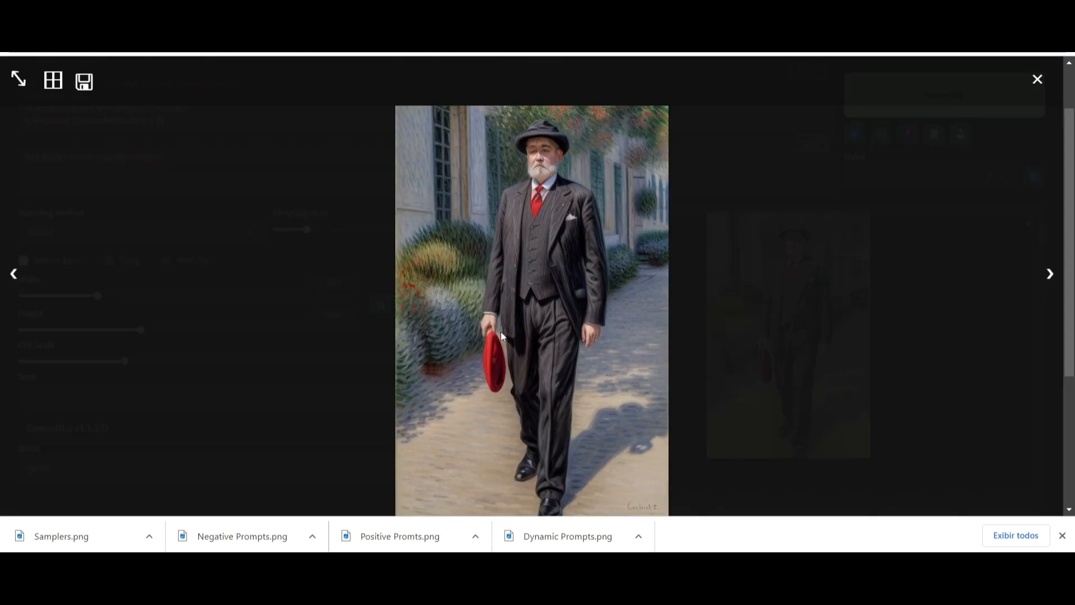
click(1037, 79)
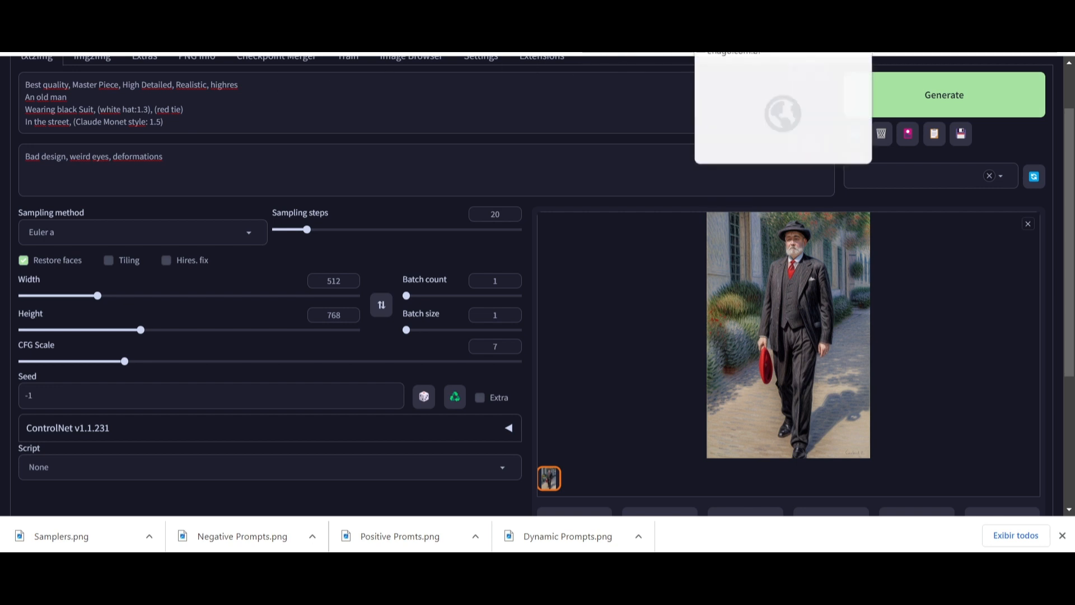
- Read the web article explaining parenthesis and bracket weight multipliers in prompt syntax, then return to the web UI
click(728, 23)
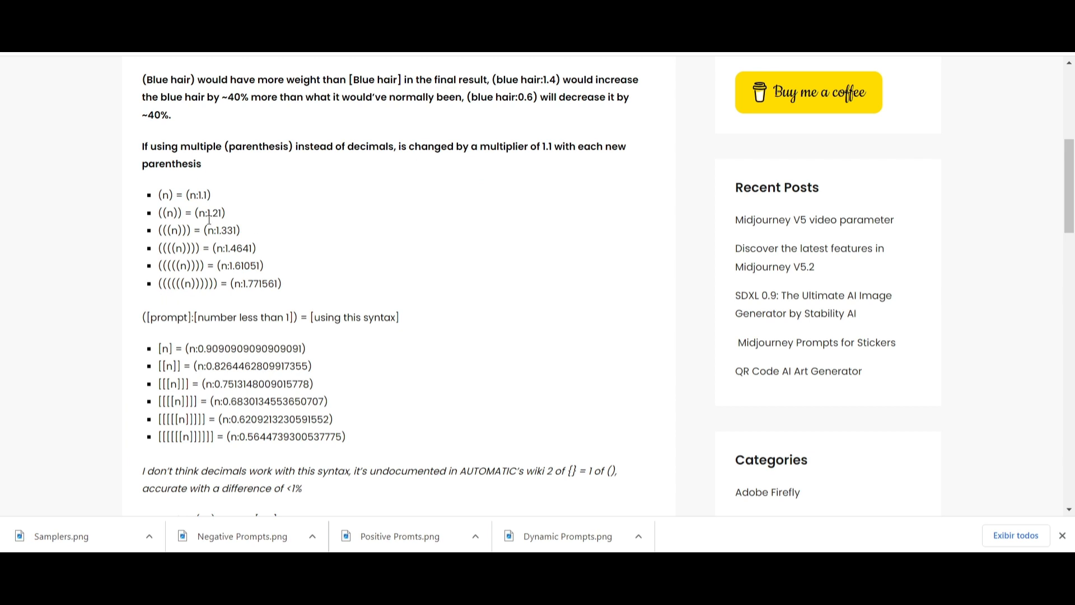
scroll(240, 260, down, 3)
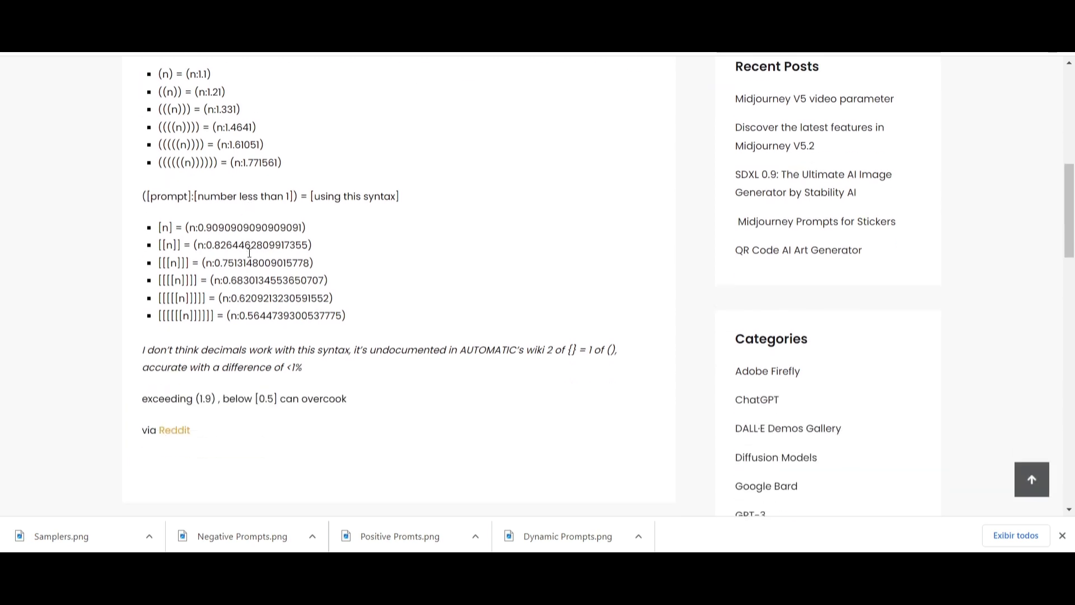
scroll(241, 261, up, 1)
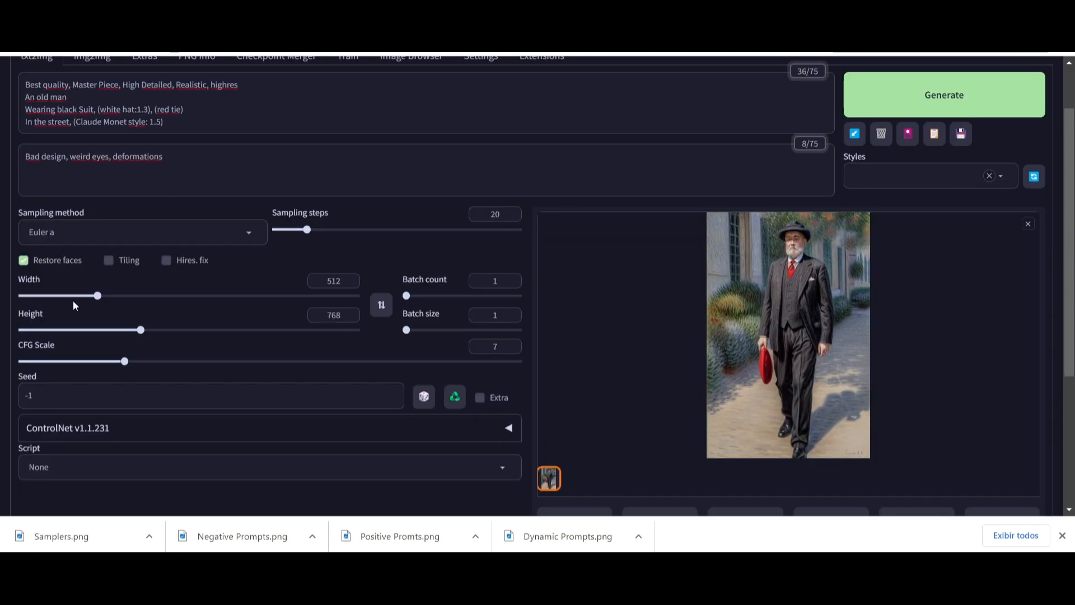
scroll(124, 235, up, 2)
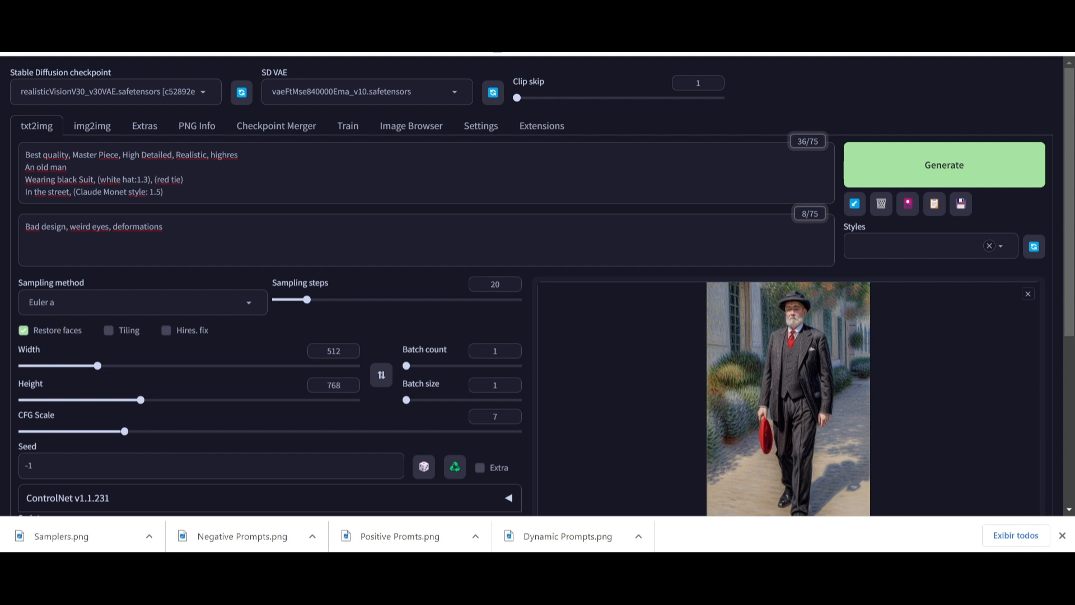
key(ctrl+Tab)
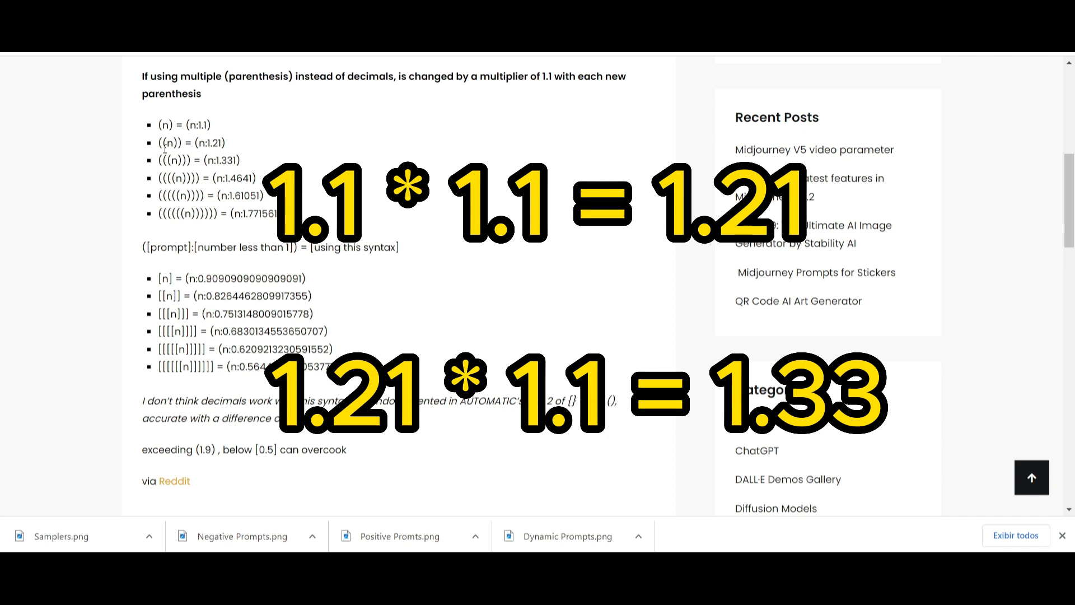
scroll(213, 196, down, 2)
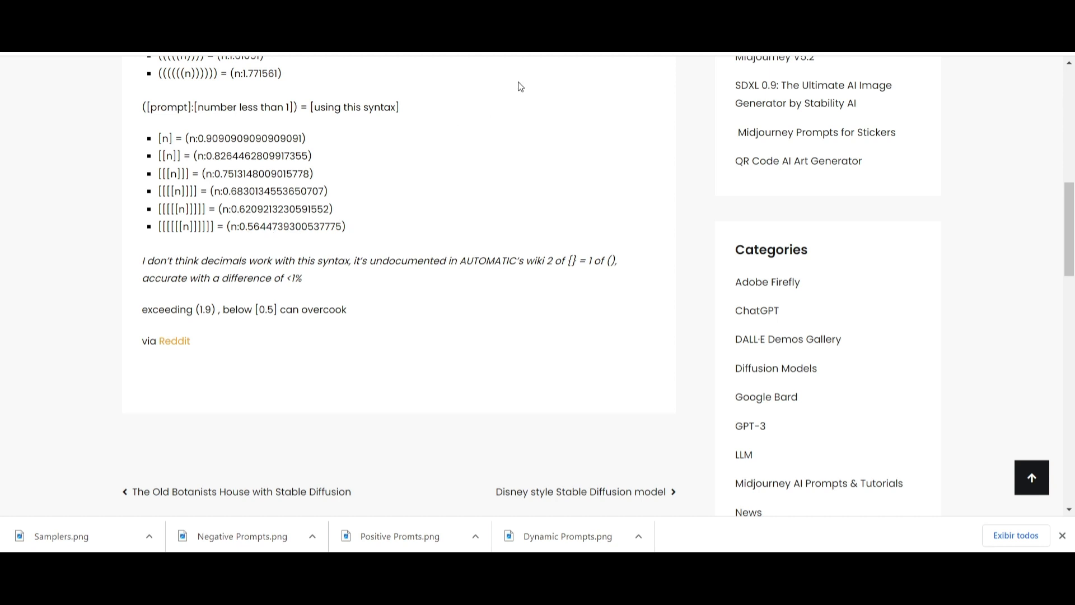
click(521, 11)
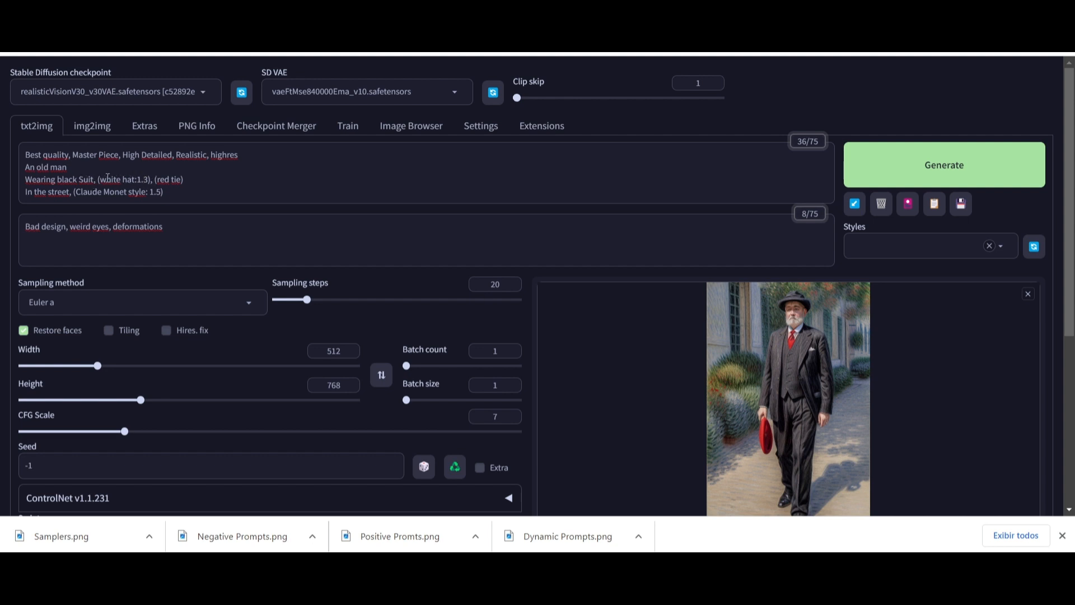
- Give the red tie term a weight of 1.1 in the positive prompt, making it (red tie:1.1)
click(183, 179)
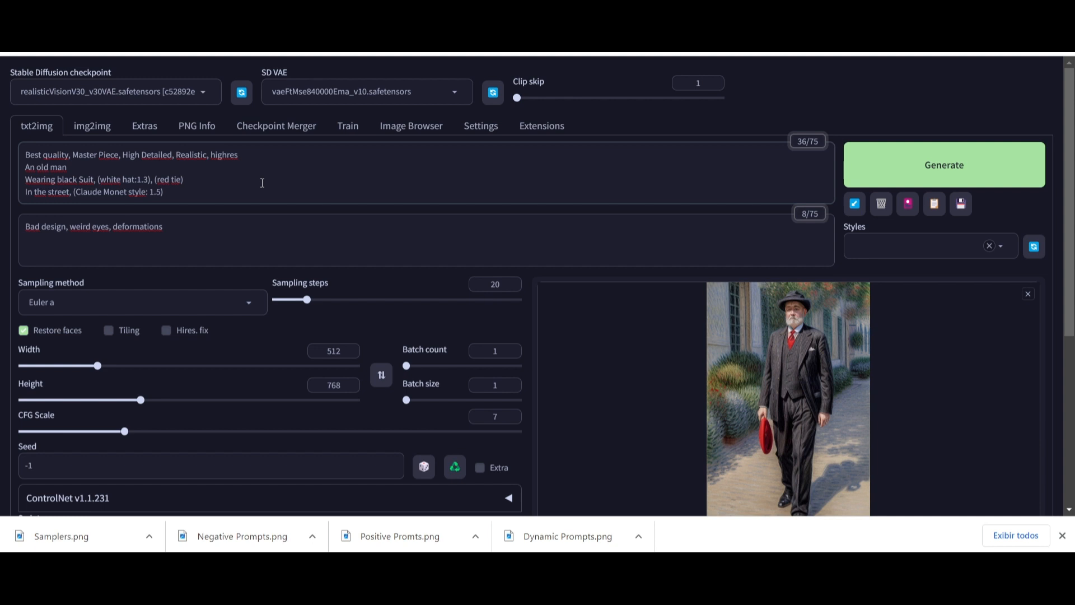
text(:1.1)
click(215, 183)
click(149, 180)
text())
click(178, 197)
click(160, 194)
- Generate a new image with the updated positive prompt
scroll(822, 512, down, 3)
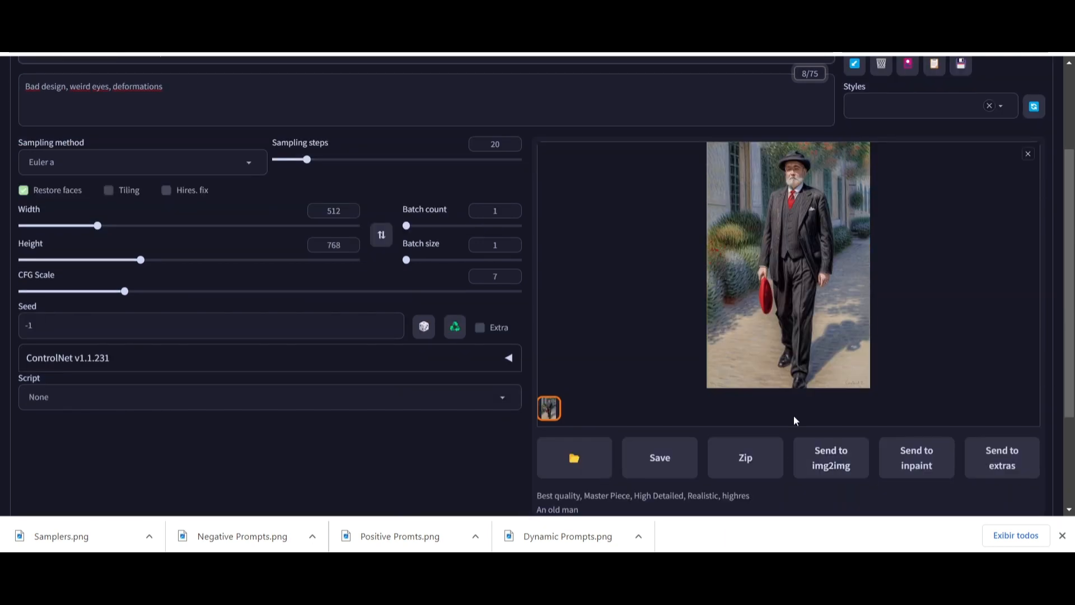
scroll(763, 374, up, 3)
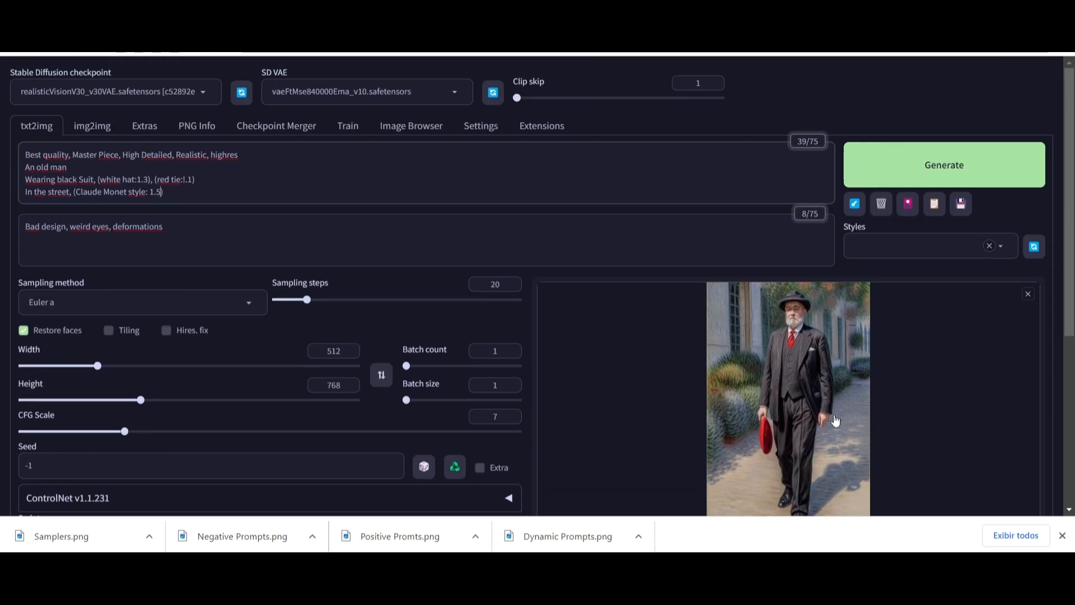
scroll(751, 325, down, 2)
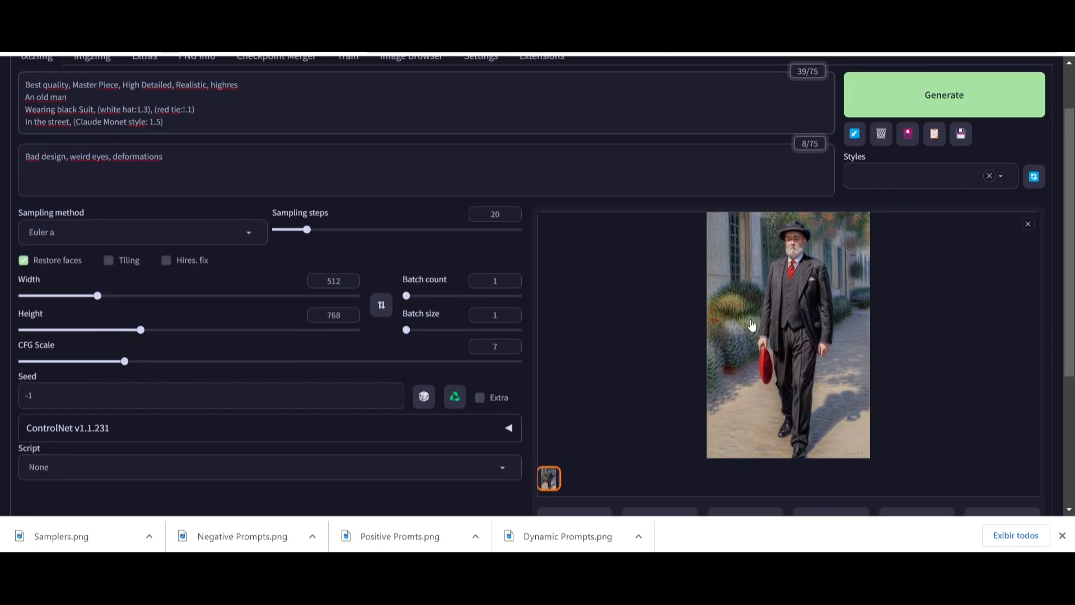
scroll(752, 325, up, 2)
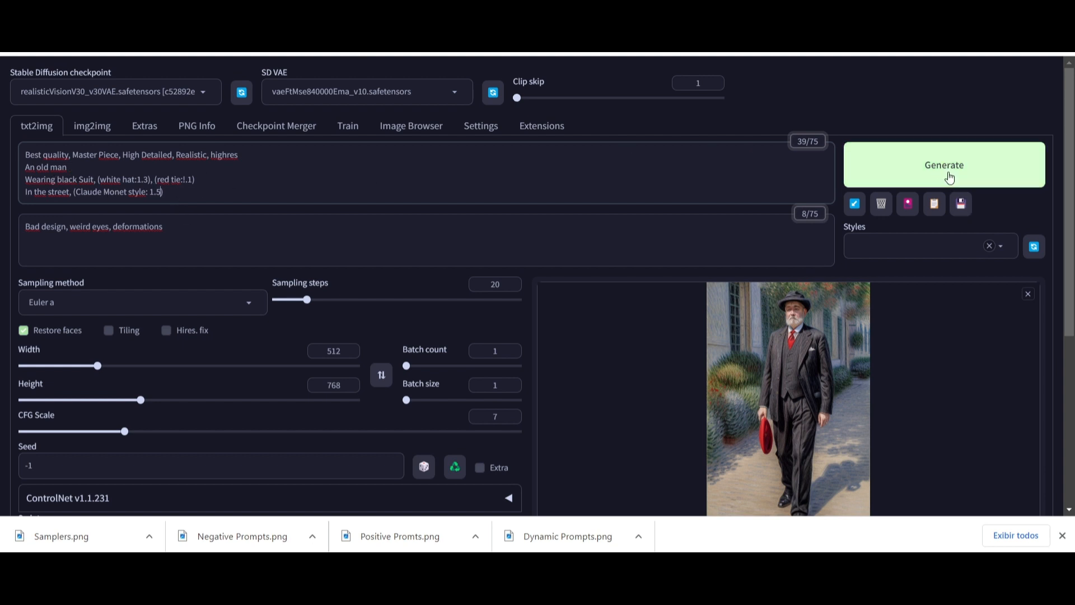
click(949, 177)
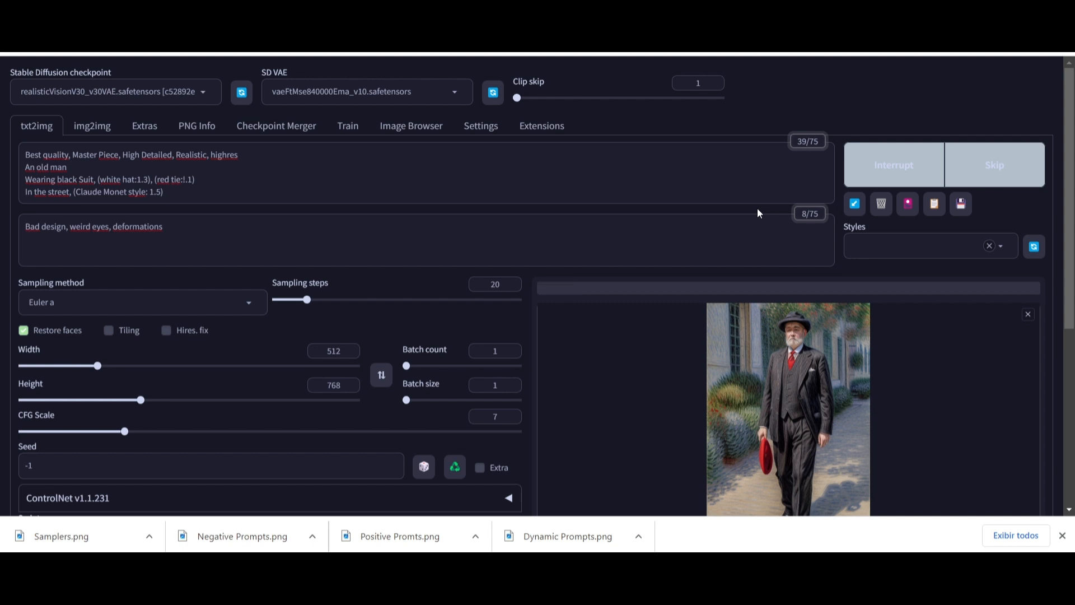
- Follow the generation progress and open the finished image in the full-size preview
scroll(682, 277, down, 3)
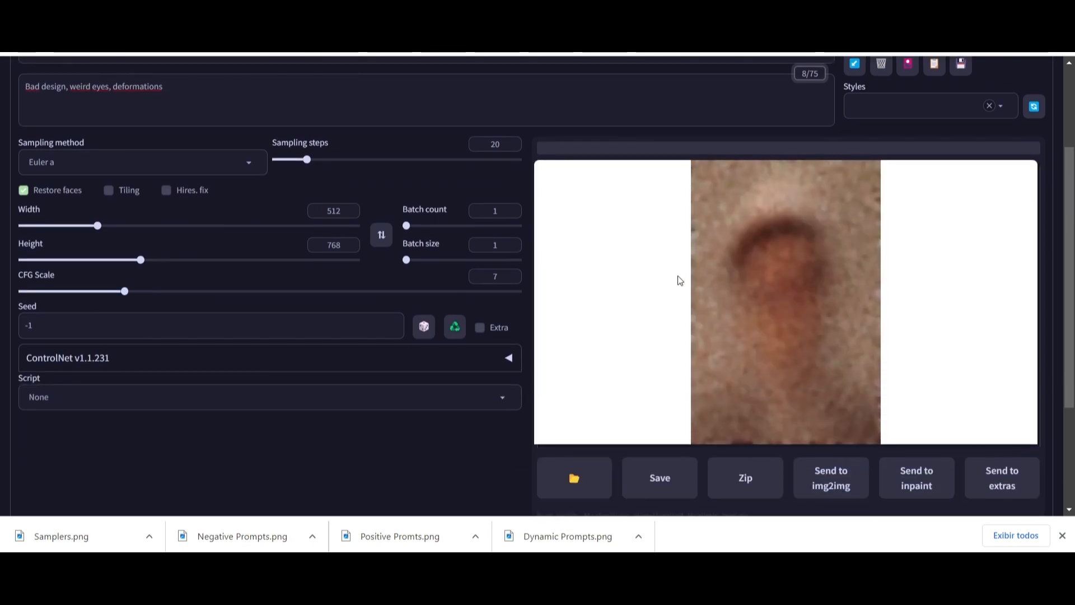
scroll(680, 280, up, 3)
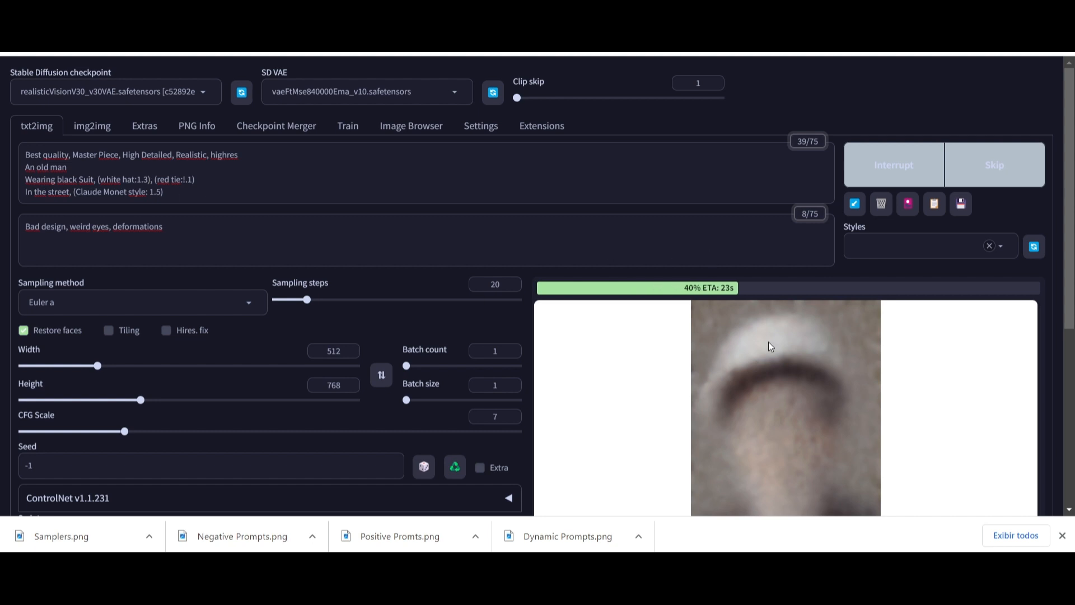
scroll(769, 344, down, 1)
scroll(799, 338, down, 1)
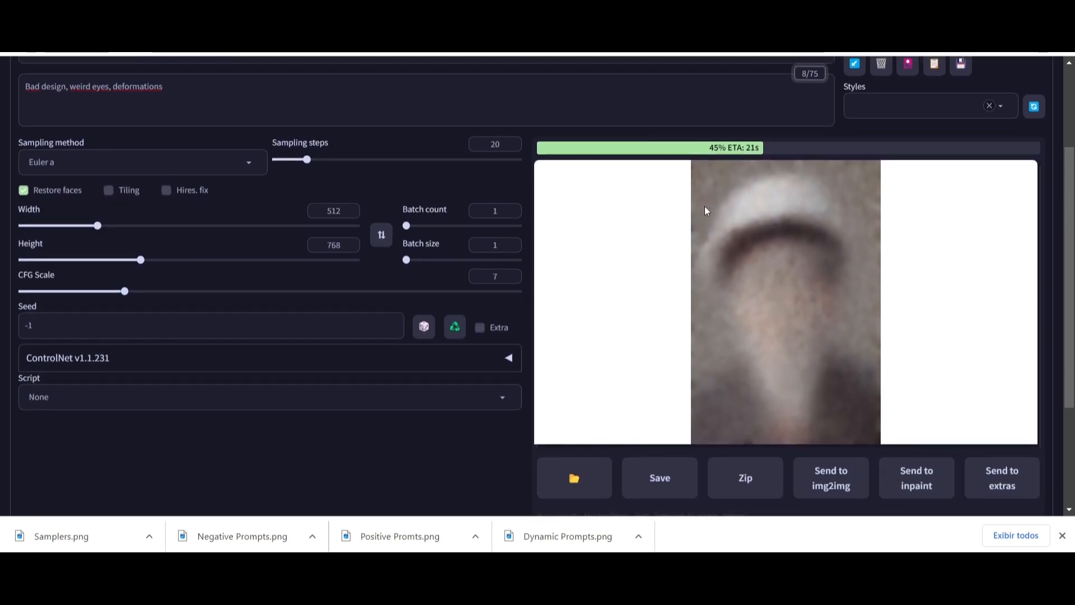
scroll(741, 310, up, 1)
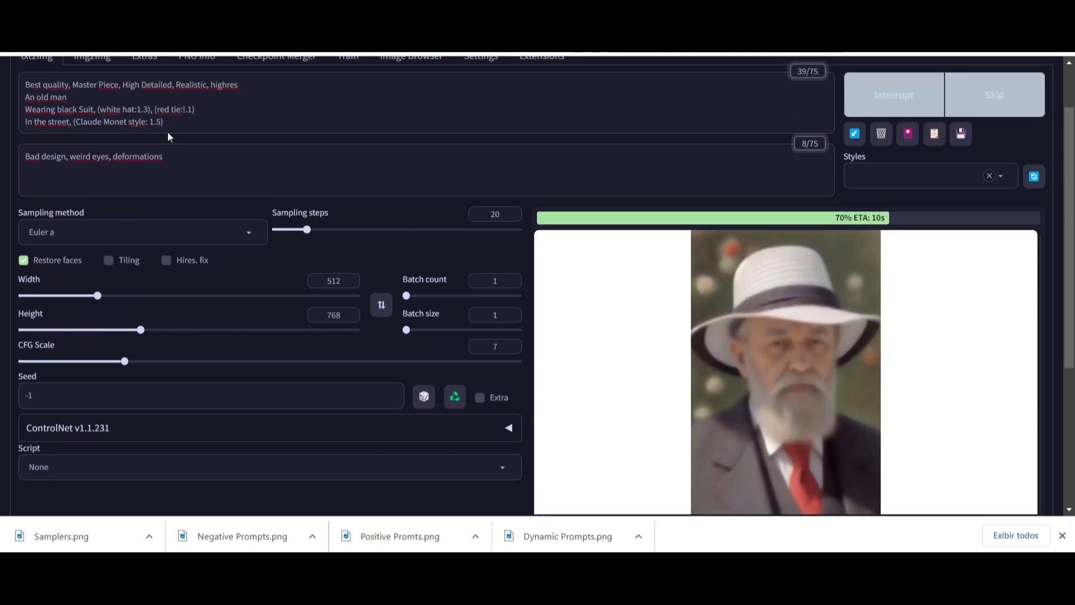
scroll(249, 115, up, 1)
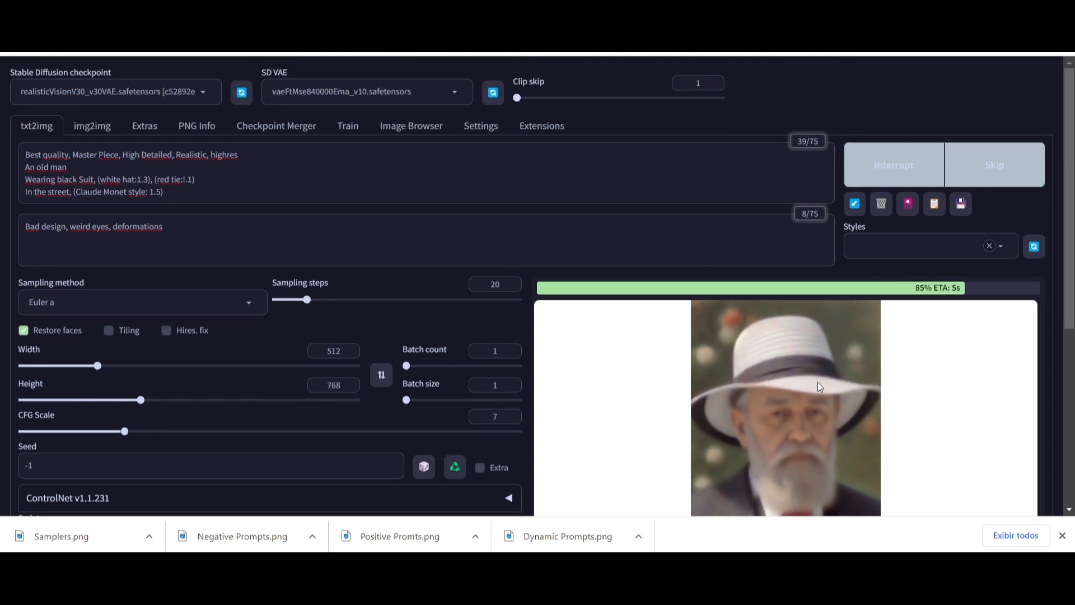
scroll(777, 398, down, 1)
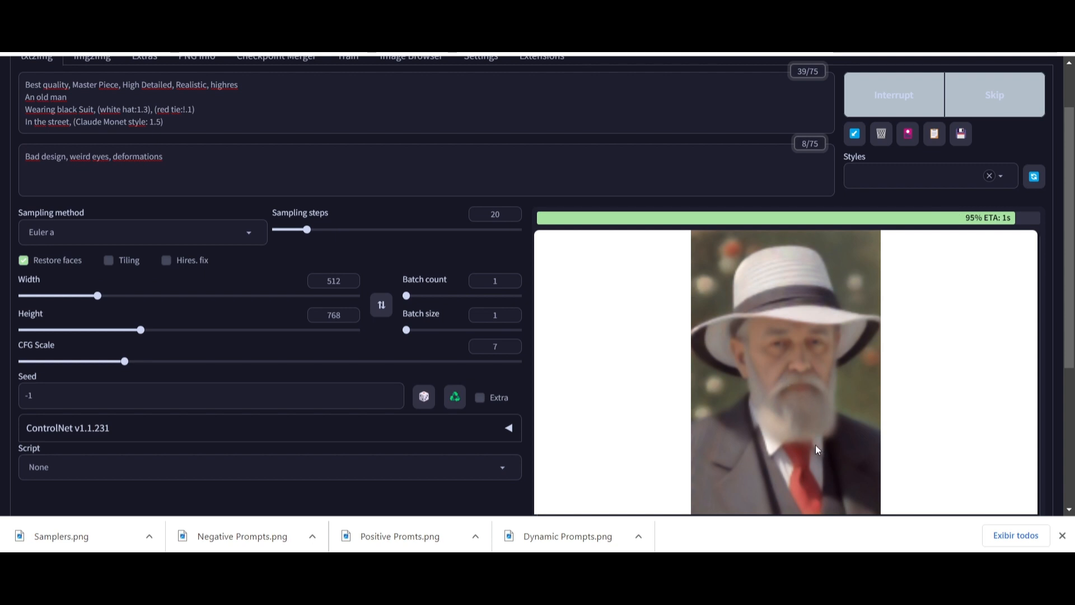
click(801, 365)
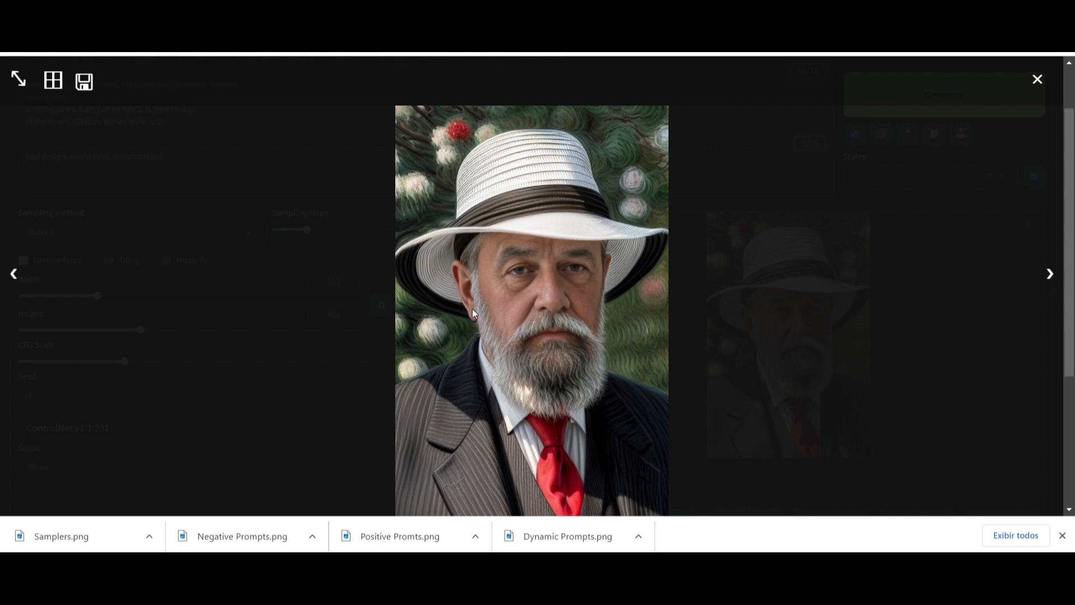
scroll(482, 302, down, 2)
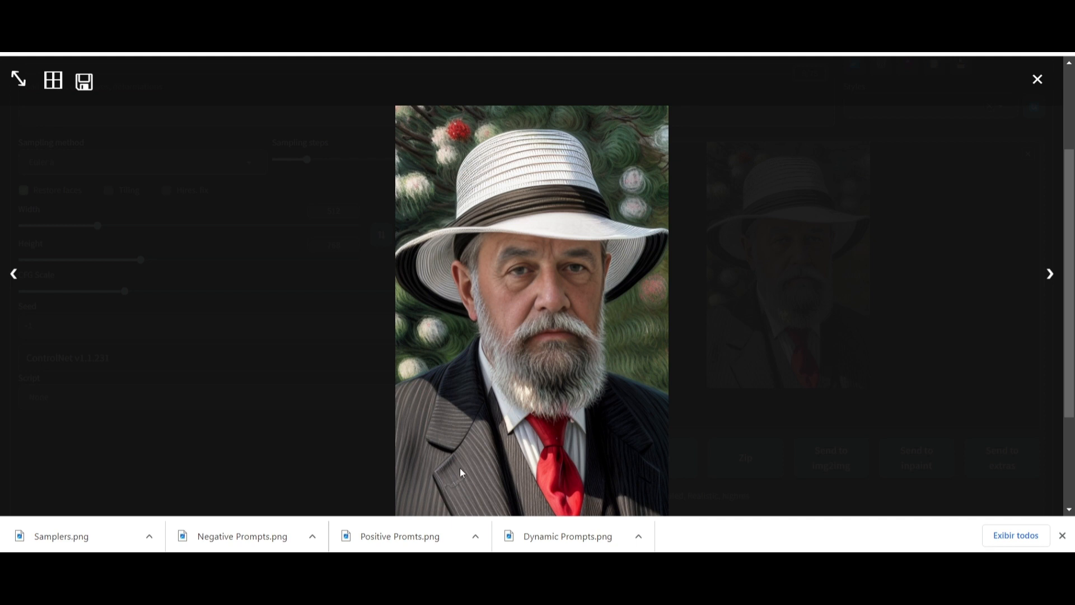
- Close the image preview and browse the civitai prompt insights page showing the 1000 most common tokens word cloud
click(1037, 81)
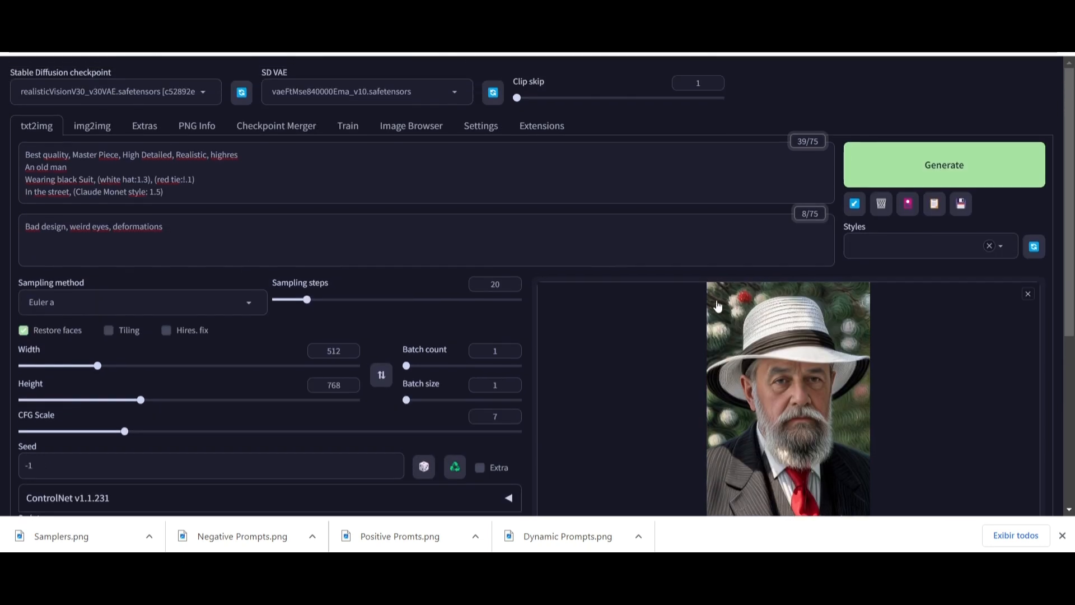
scroll(194, 269, up, 4)
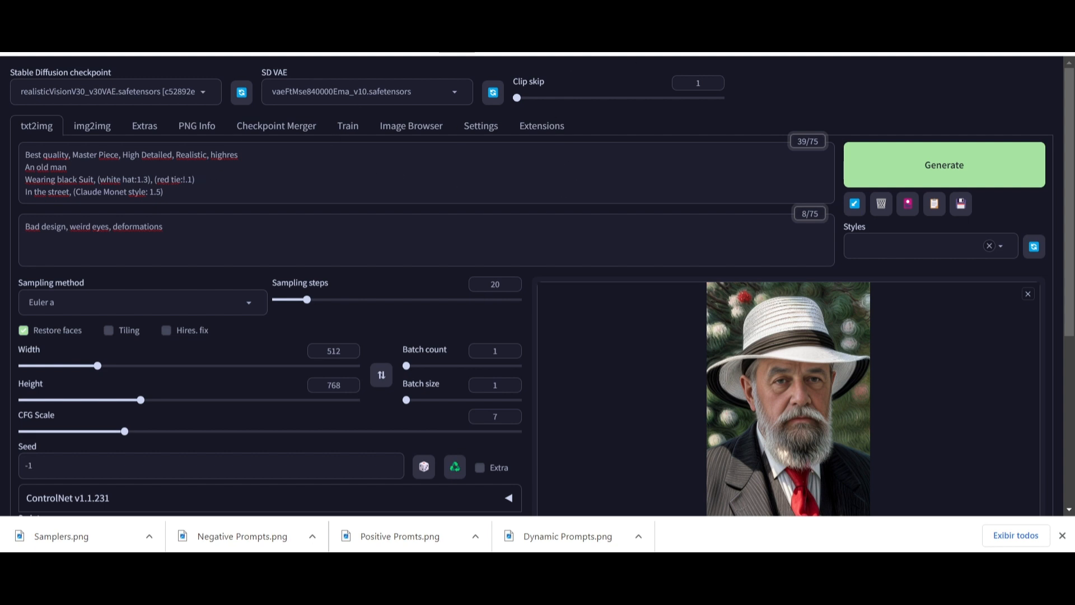
click(667, 14)
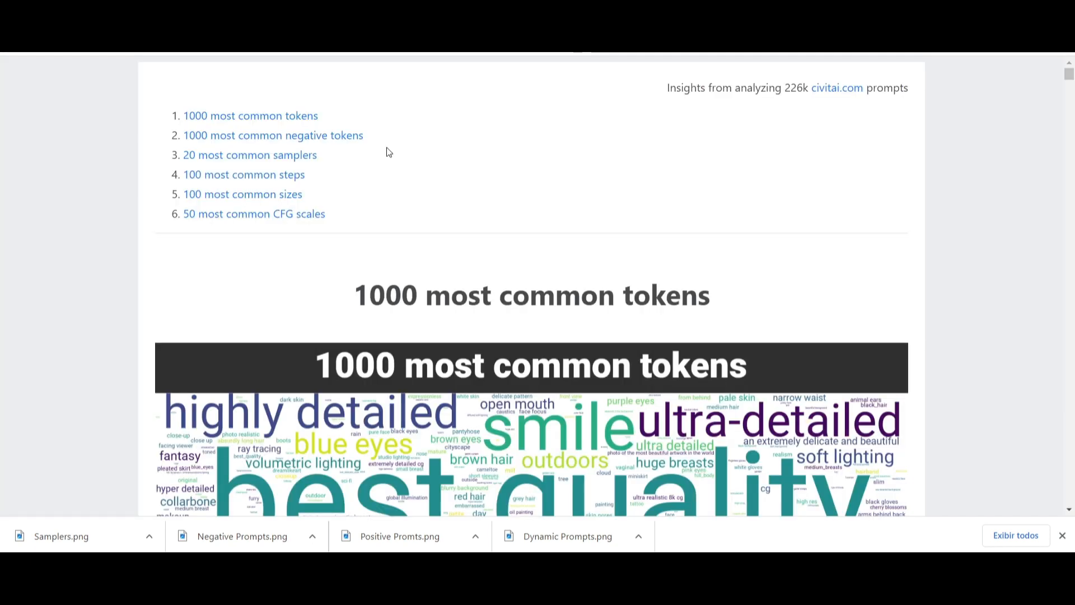
scroll(521, 232, down, 2)
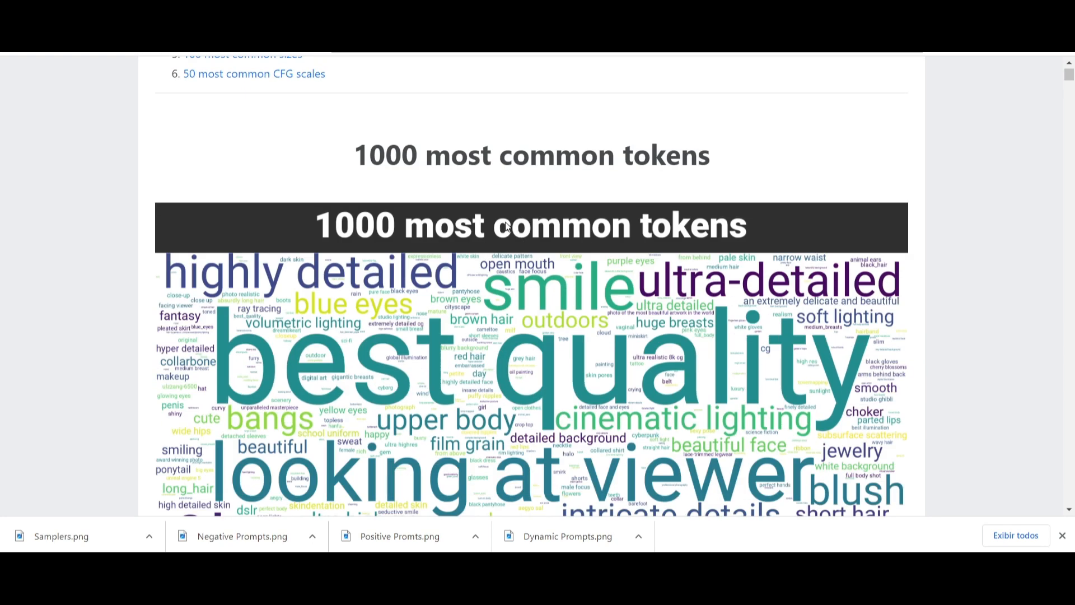
scroll(579, 146, down, 2)
scroll(579, 146, up, 4)
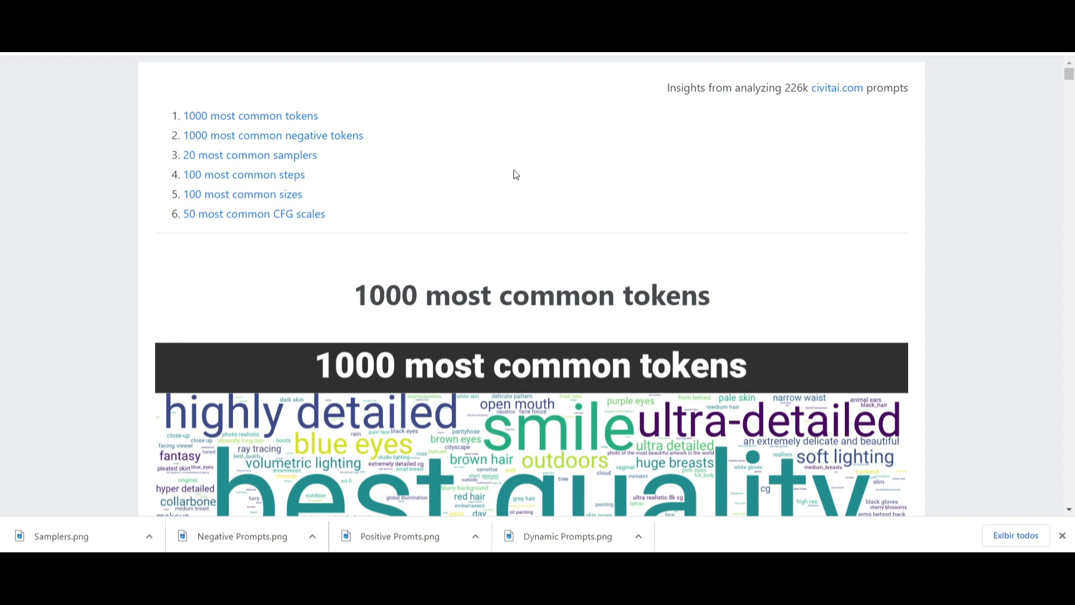
scroll(642, 214, down, 5)
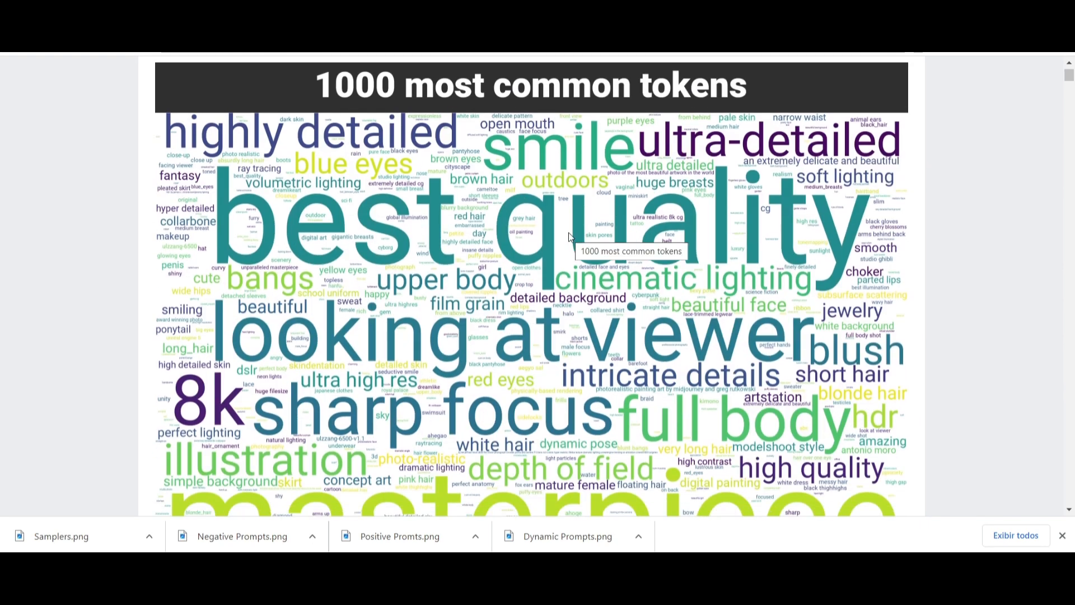
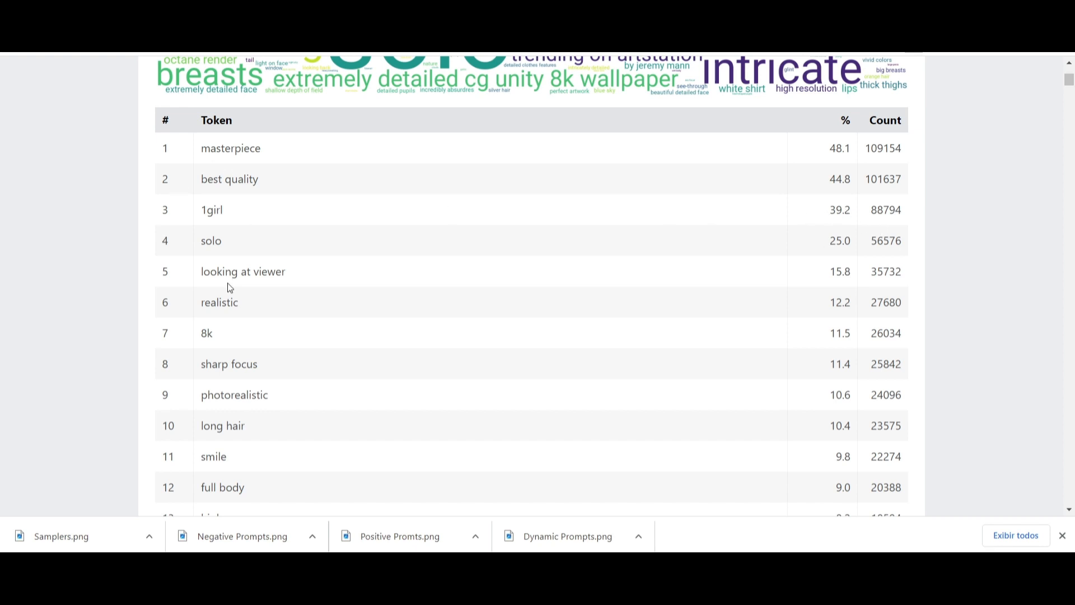
- Scroll through the 1000 most common tokens table and word cloud to examine the top-ranked prompt tokens
scroll(228, 286, down, 3)
scroll(221, 260, down, 3)
scroll(221, 261, down, 6)
scroll(222, 262, down, 5)
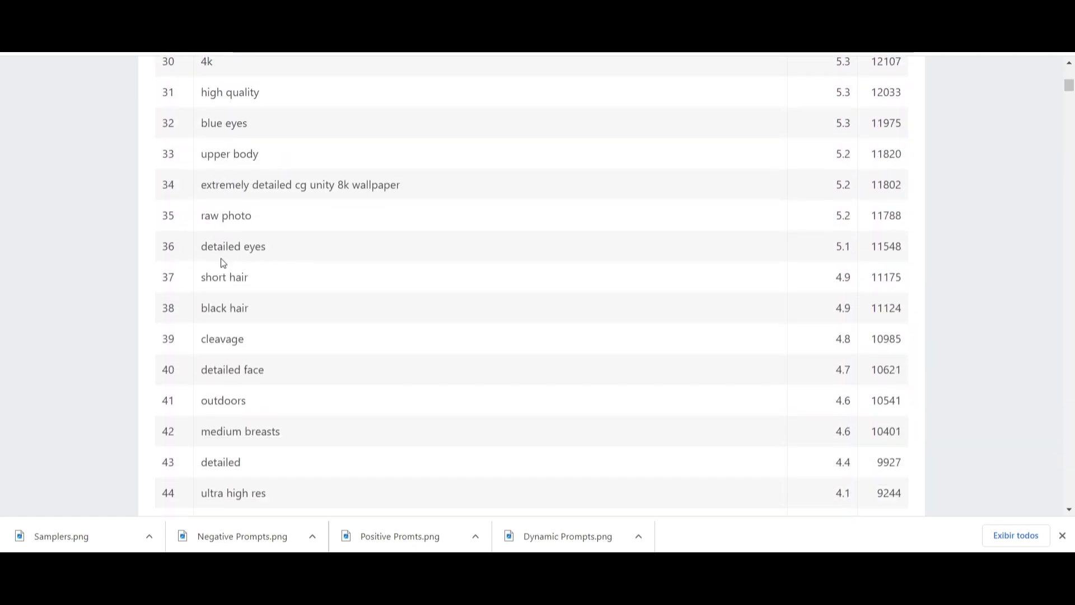
scroll(221, 262, down, 5)
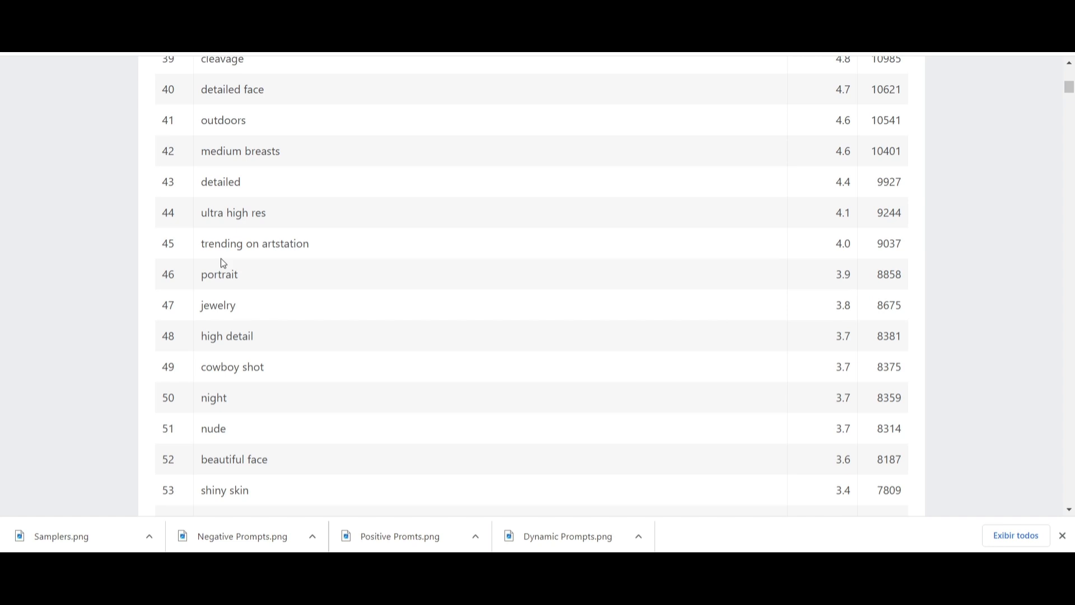
scroll(221, 259, up, 20)
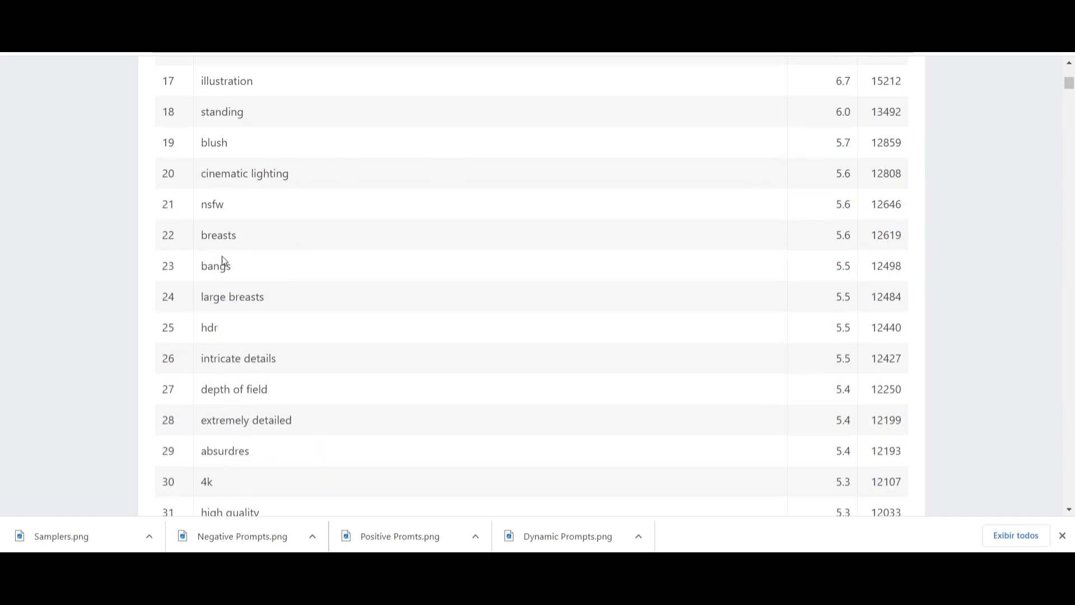
scroll(224, 253, up, 10)
scroll(223, 253, down, 4)
scroll(224, 253, up, 1)
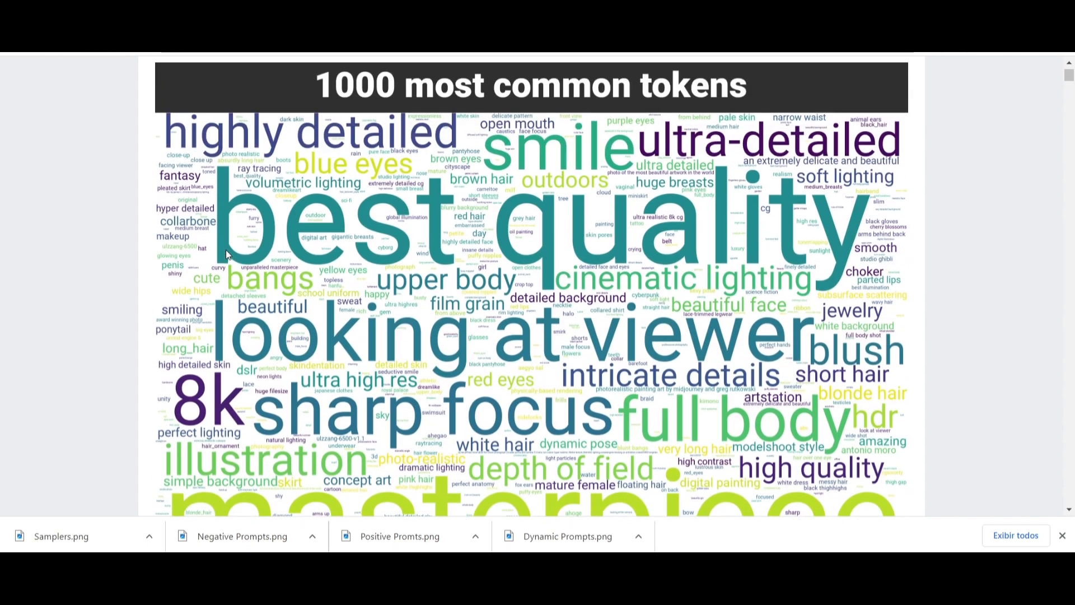
scroll(573, 216, down, 13)
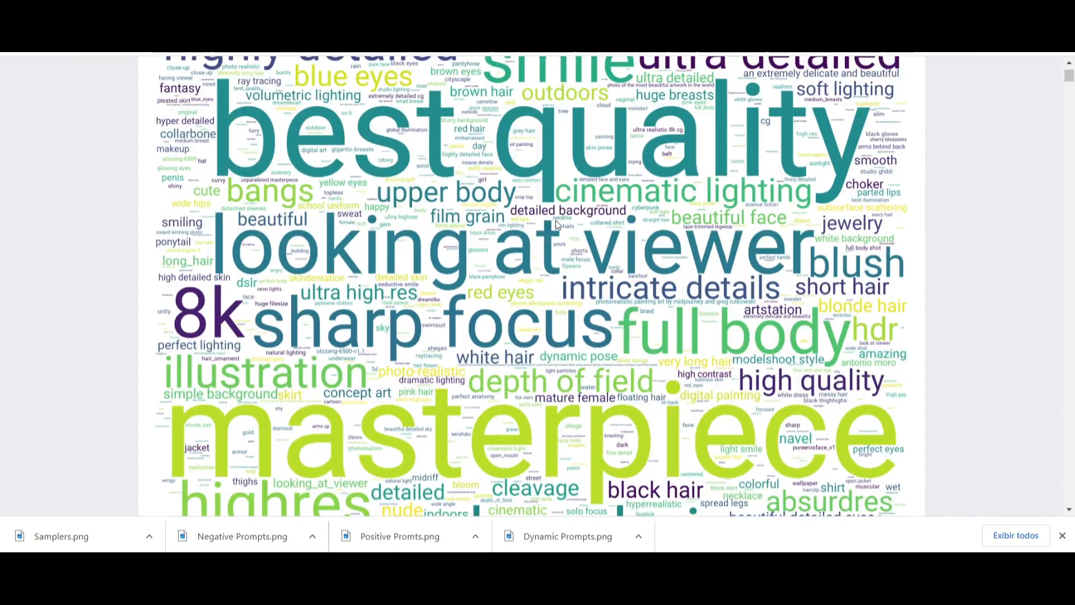
scroll(566, 182, up, 15)
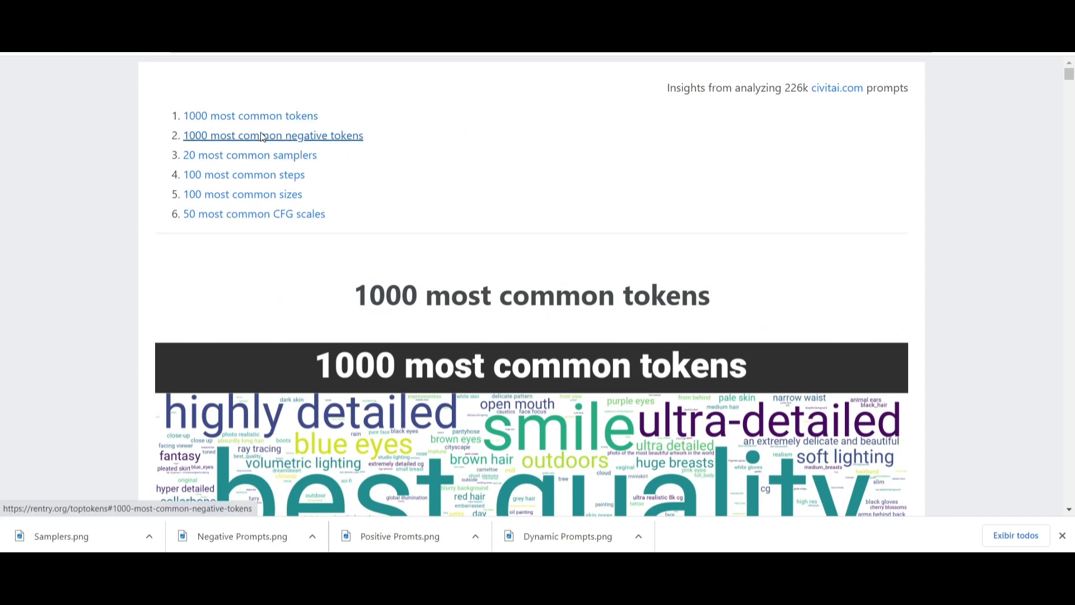
- Jump to the most common negative tokens word cloud, then replace Bad design with low quality in the negative prompt
click(289, 136)
scroll(506, 219, down, 1)
scroll(506, 216, down, 1)
scroll(507, 213, up, 1)
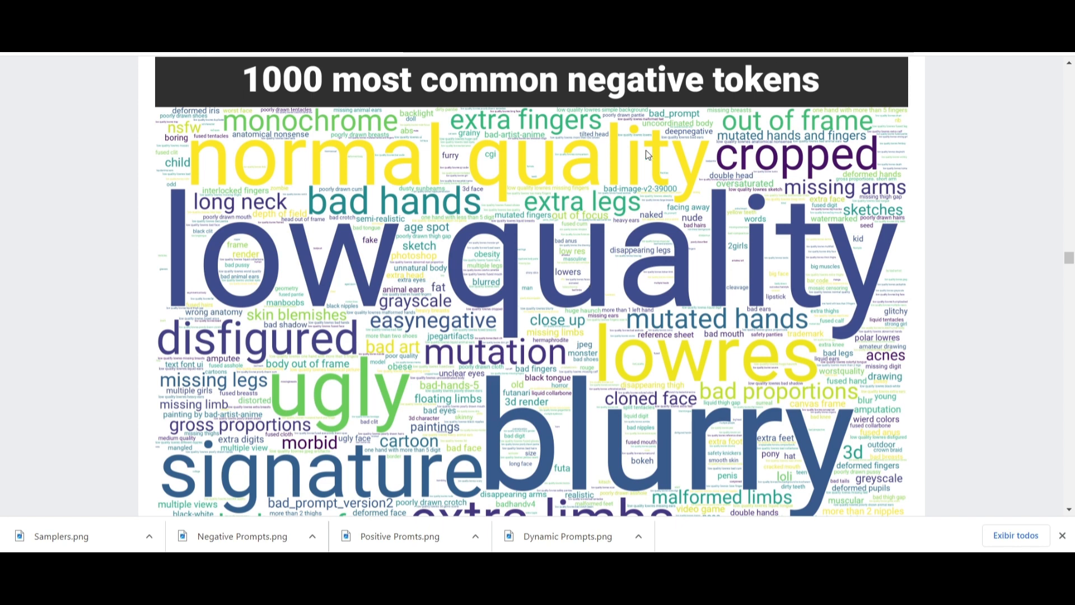
click(646, 11)
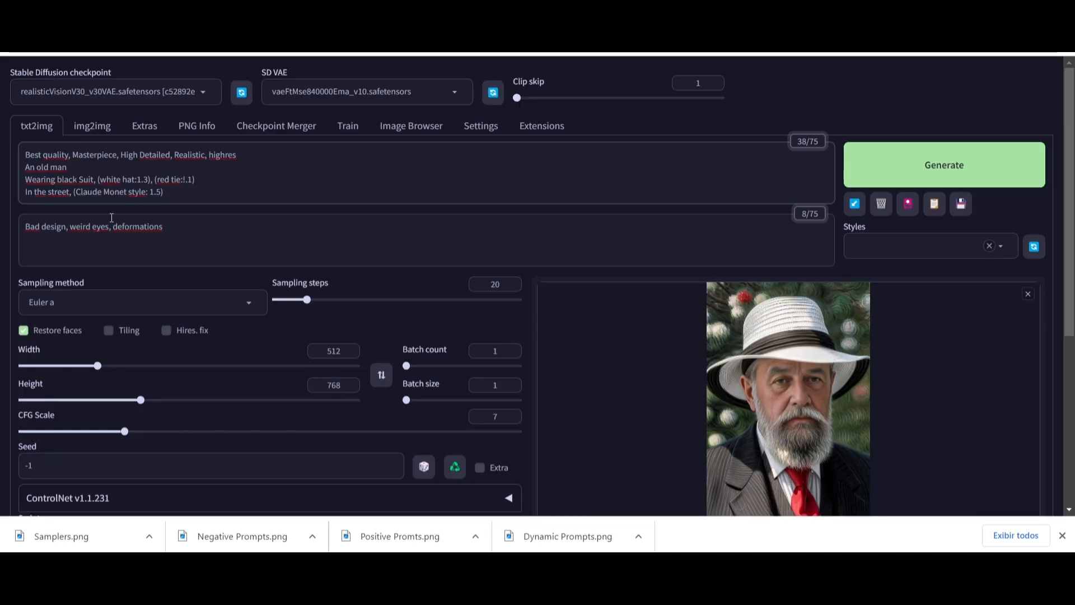
drag(27, 229, 65, 238)
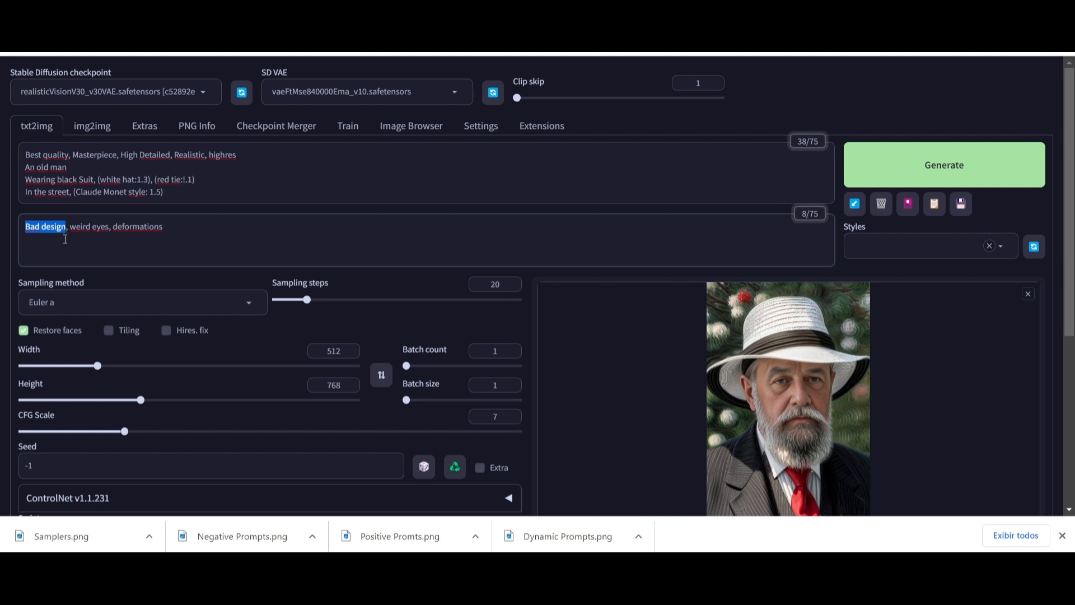
text(low quality)
- Replace weird eyes and deformations in the negative prompt with blury and bad anatomy, checking the negative tokens word cloud
key(ctrl+Tab)
scroll(582, 400, down, 1)
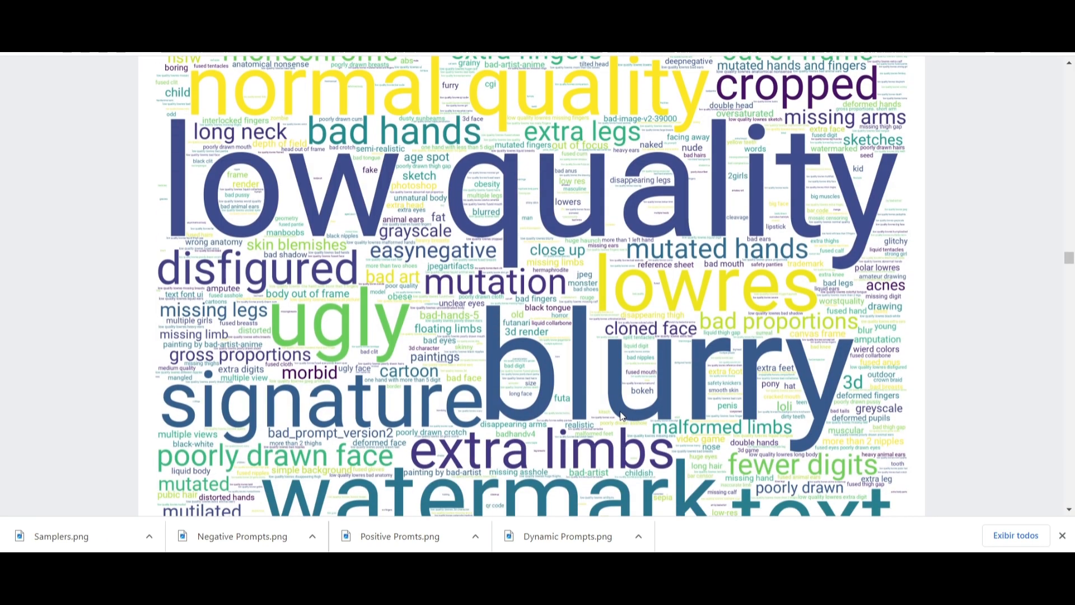
scroll(652, 404, down, 4)
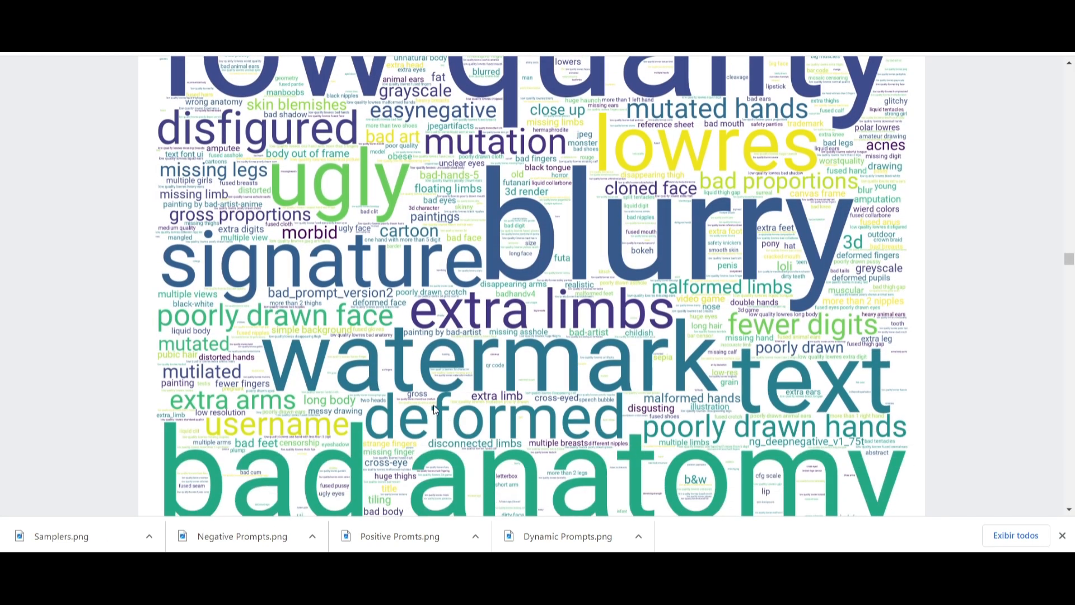
scroll(431, 402, down, 2)
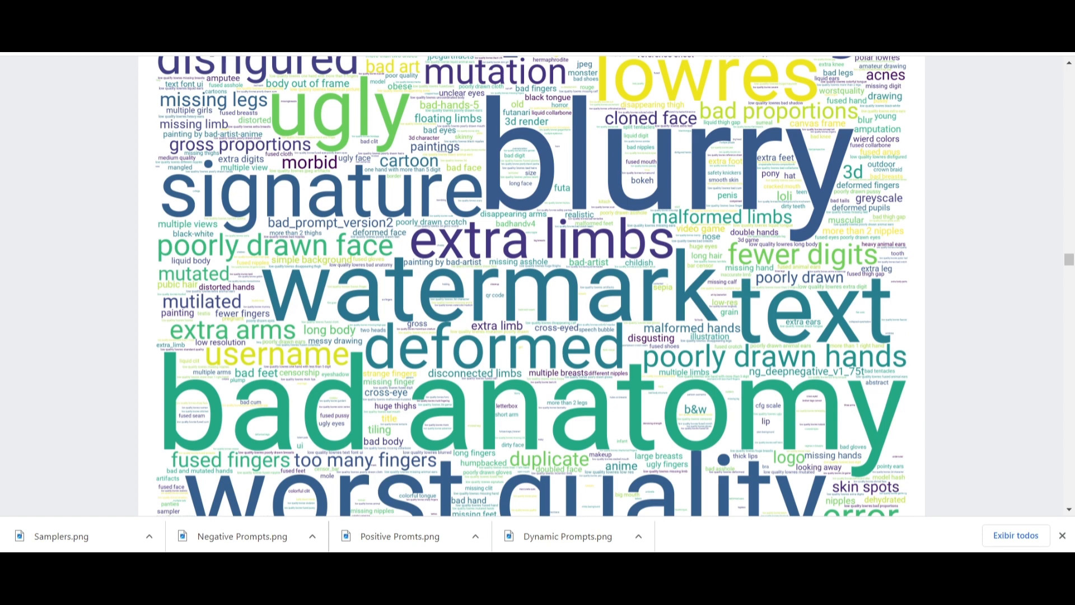
click(549, 33)
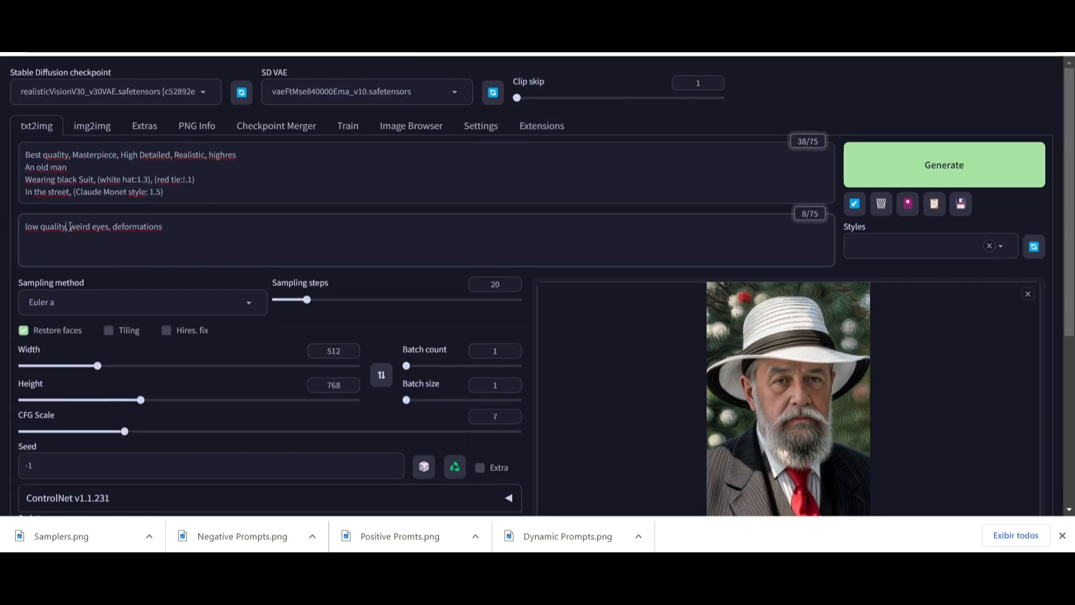
drag(69, 226, 111, 238)
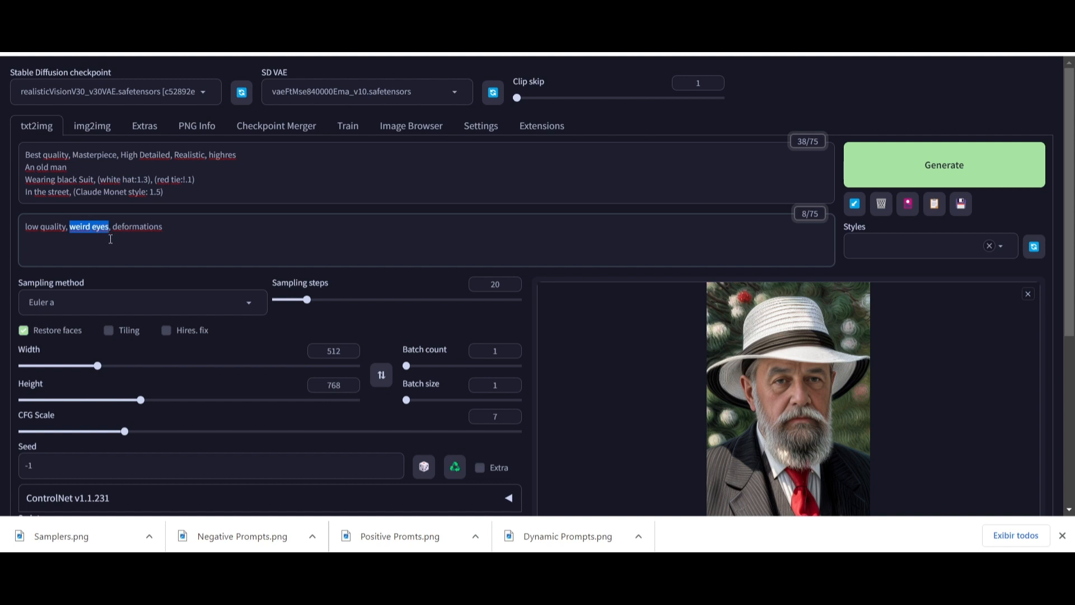
text(blu)
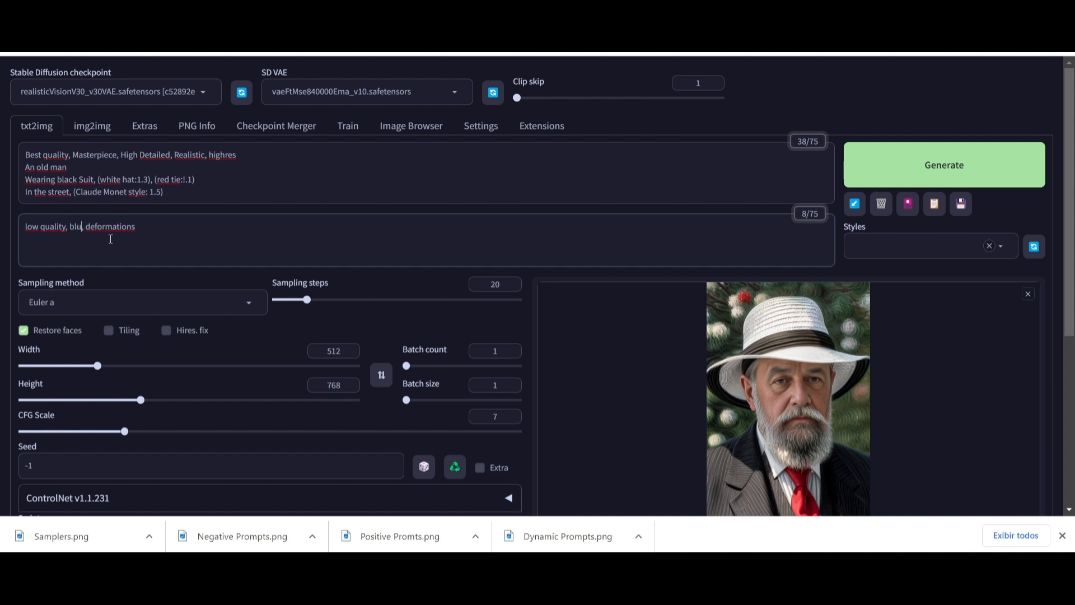
text(ry, bad anatomy)
key(Delete)
key(Delete)
key(Delete)
key(Delete)
key(Delete)
key(Delete)
key(Delete)
key(Delete)
key(Delete)
key(Delete)
key(Delete)
key(Delete)
- Correct the spelling of blury to blurry in the negative prompt
key(ctrl+Tab)
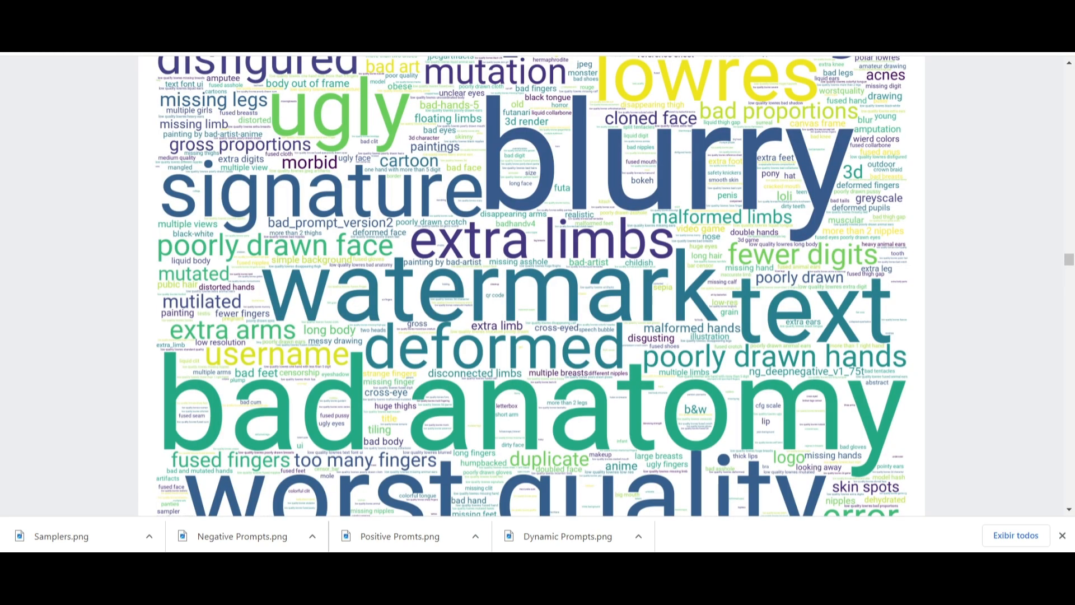
key(ctrl+shift+Tab)
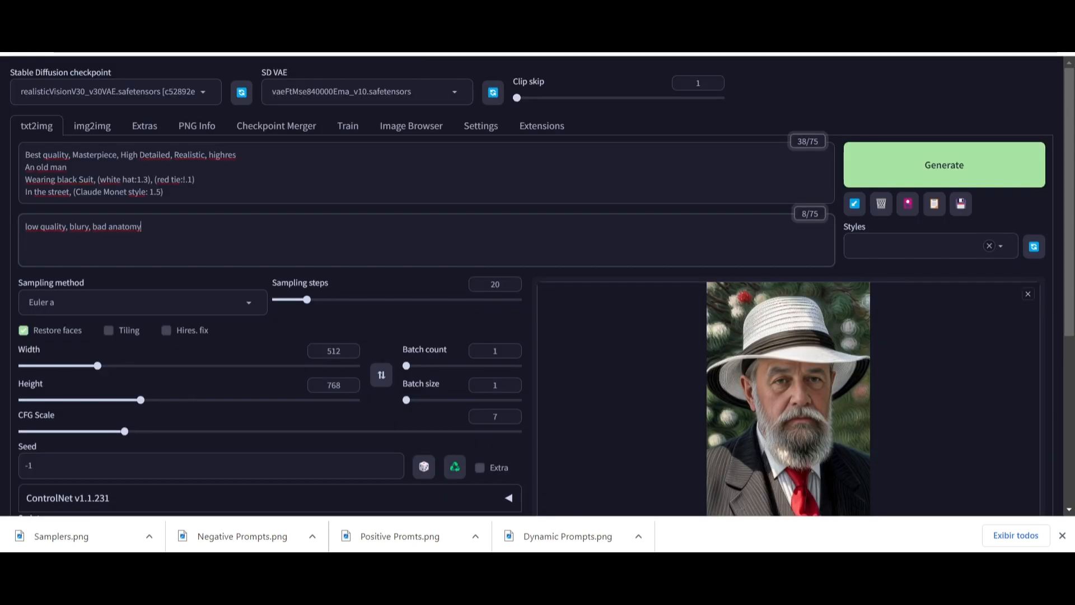
click(85, 226)
text(r)
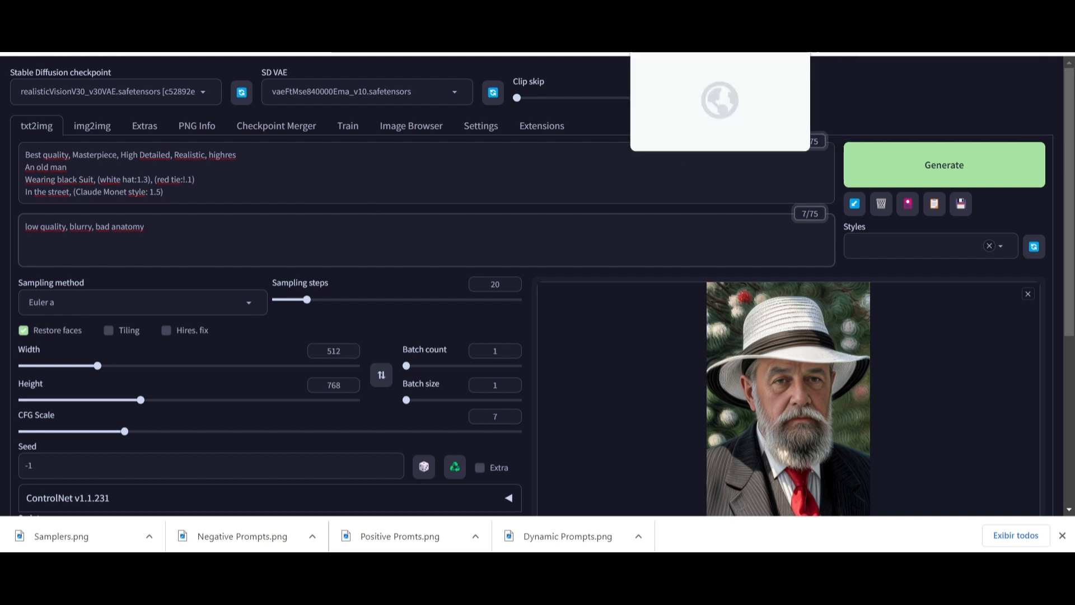
- Append bad hands to the end of the negative prompt after reviewing the negative tokens word cloud
click(677, 16)
scroll(473, 344, down, 2)
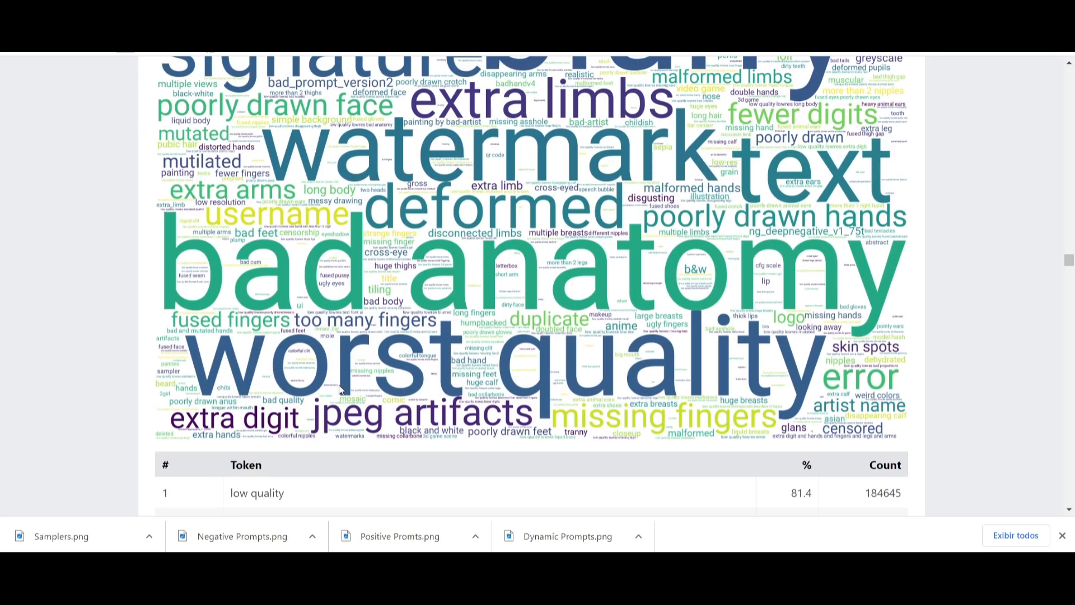
scroll(347, 376, up, 6)
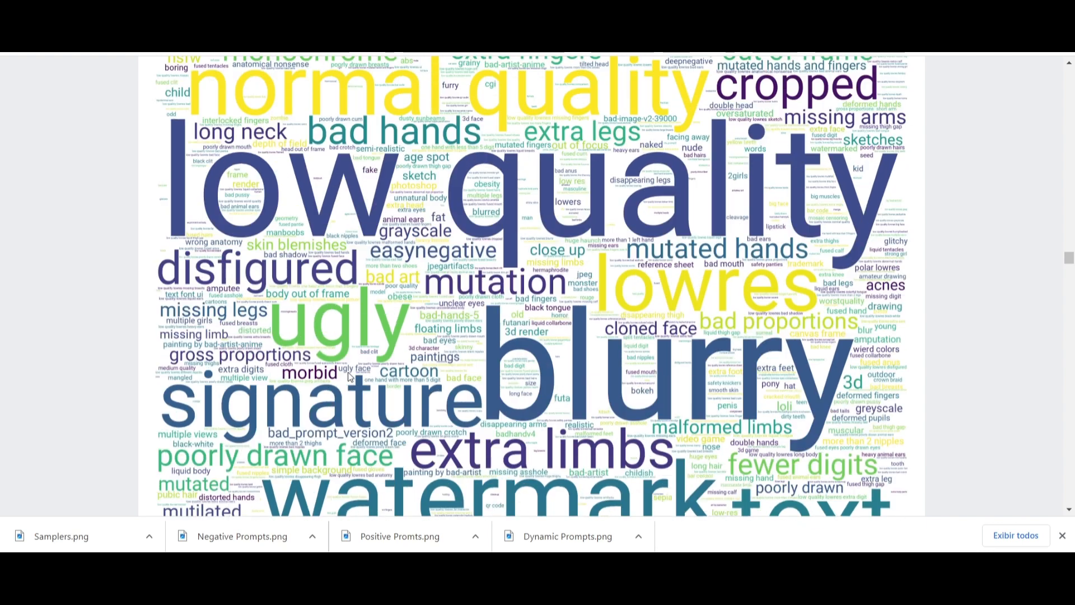
scroll(541, 289, up, 1)
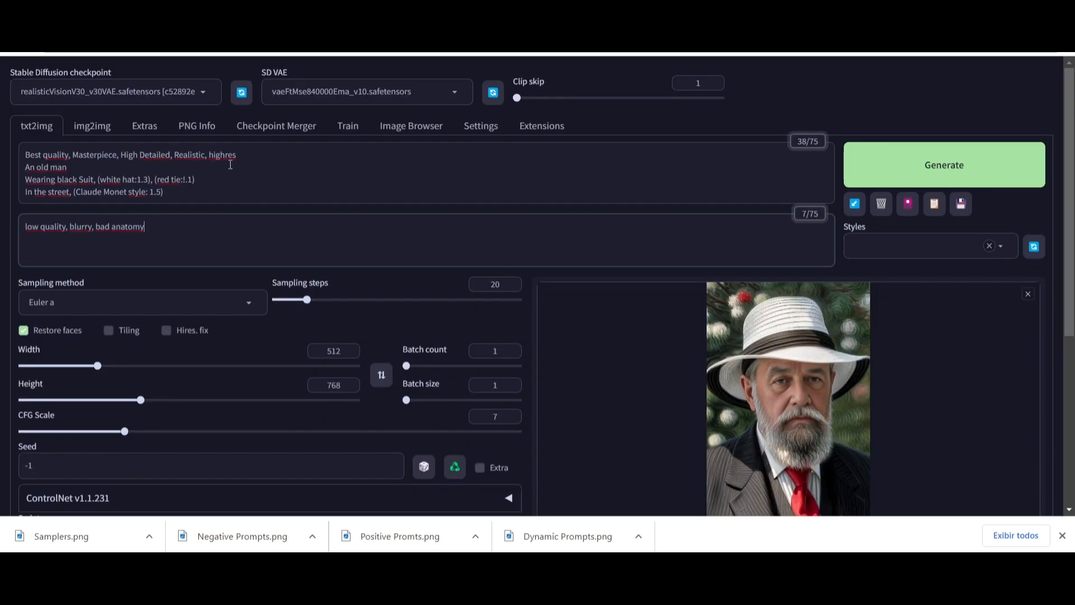
text(,  )
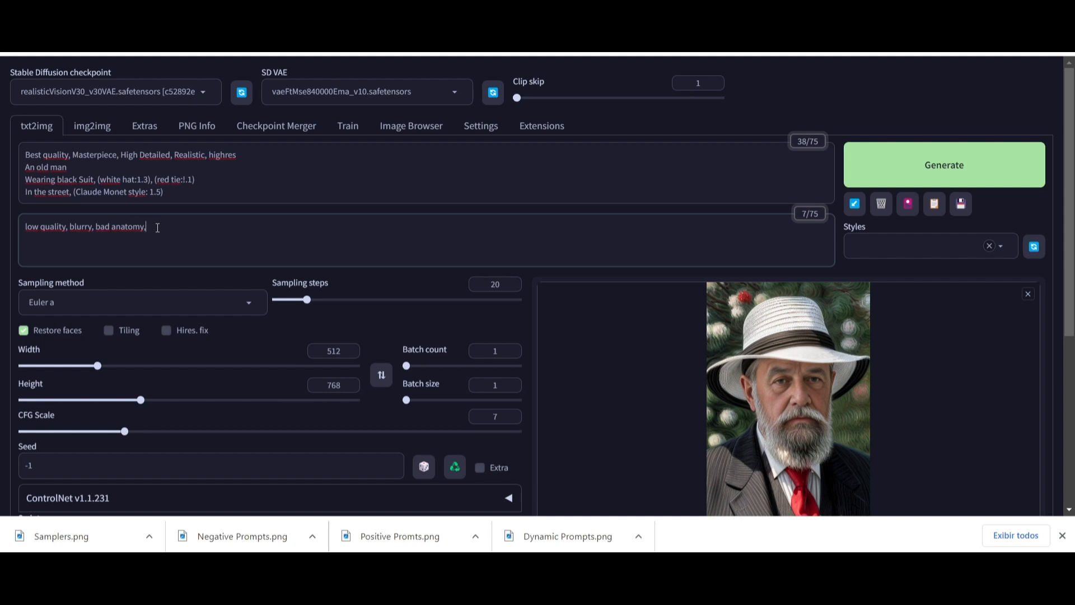
text(bad hands)
scroll(229, 363, down, 3)
scroll(230, 363, up, 3)
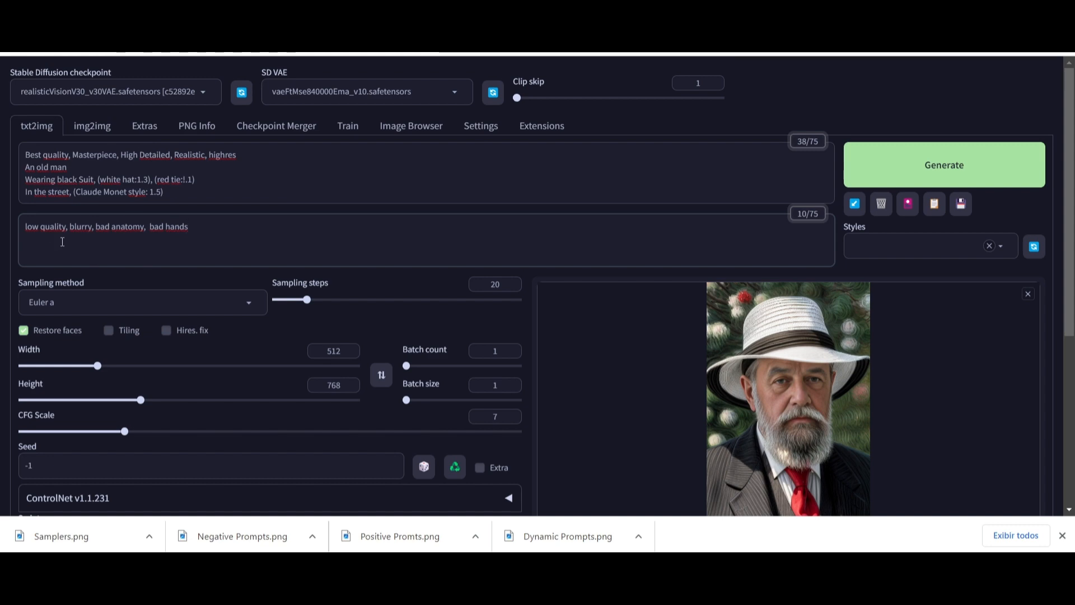
- Open the 20 most common samplers section of the insights page and examine the sampler ranking chart
click(415, 10)
scroll(416, 325, up, 20)
scroll(413, 327, up, 10)
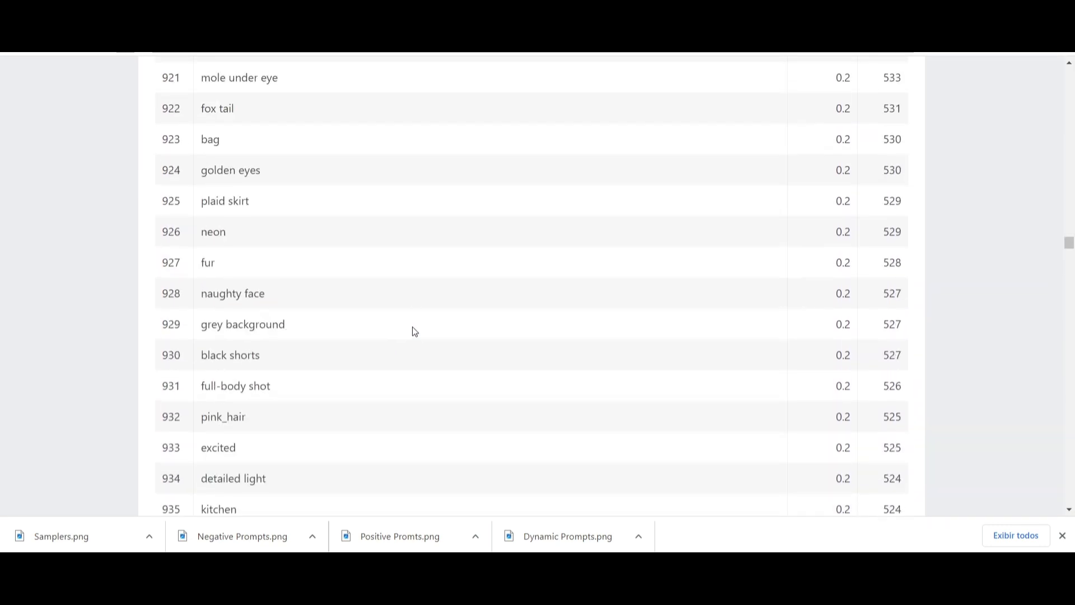
drag(1068, 241, 1070, 72)
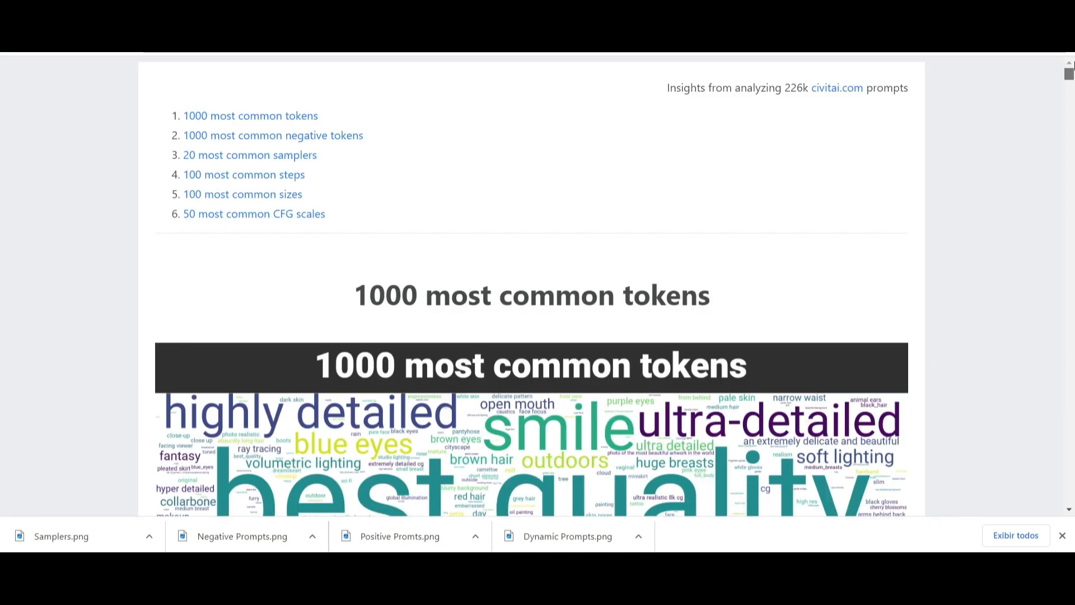
click(226, 161)
scroll(369, 264, down, 3)
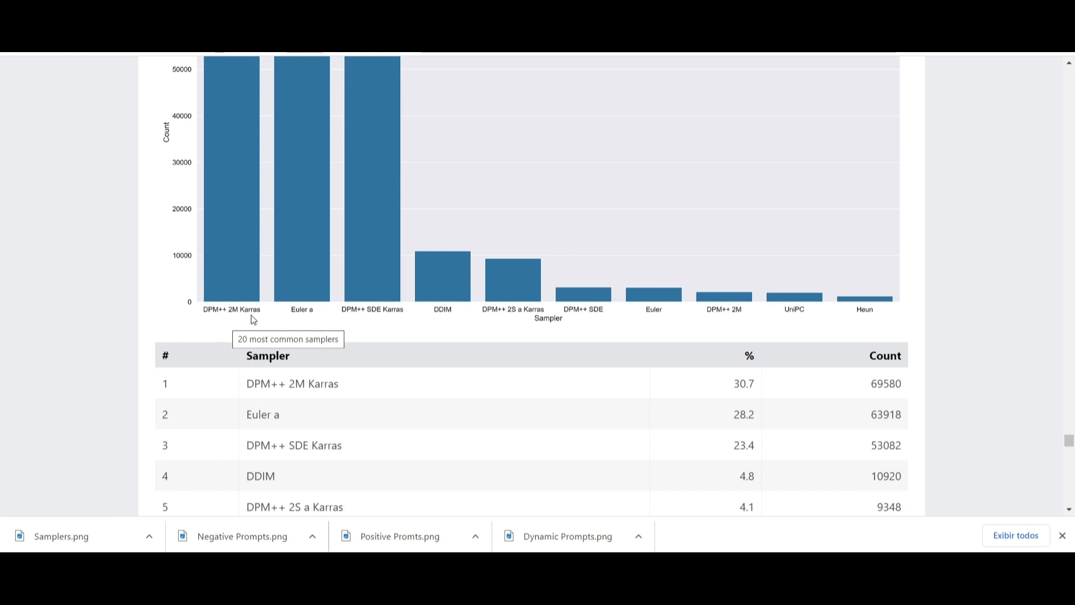
scroll(300, 312, up, 3)
scroll(300, 312, down, 2)
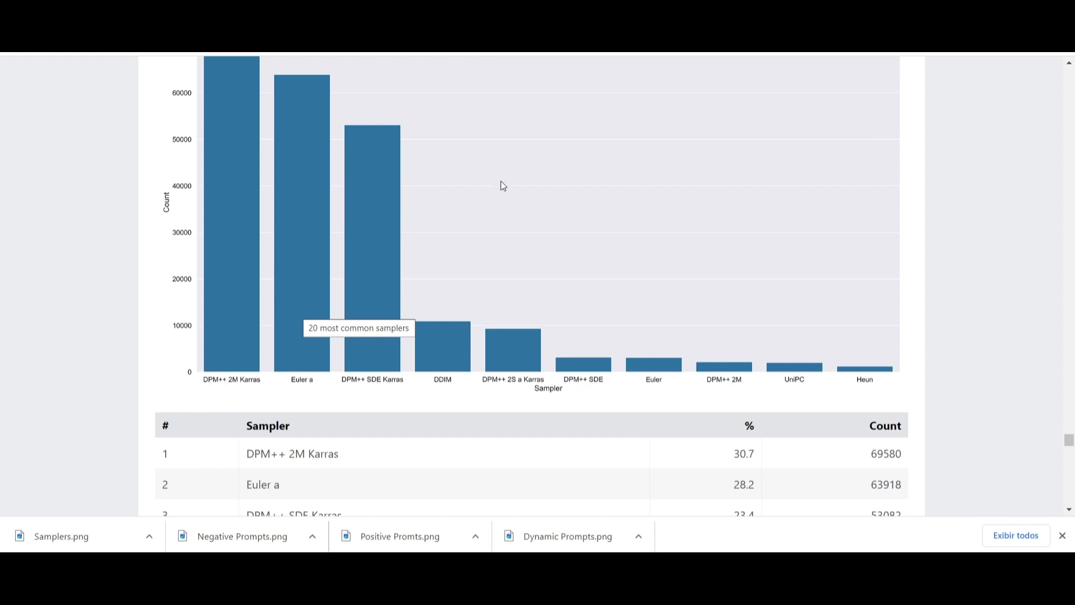
- Set the sampling method to DPM++ 2M Karras
key(ctrl+Tab)
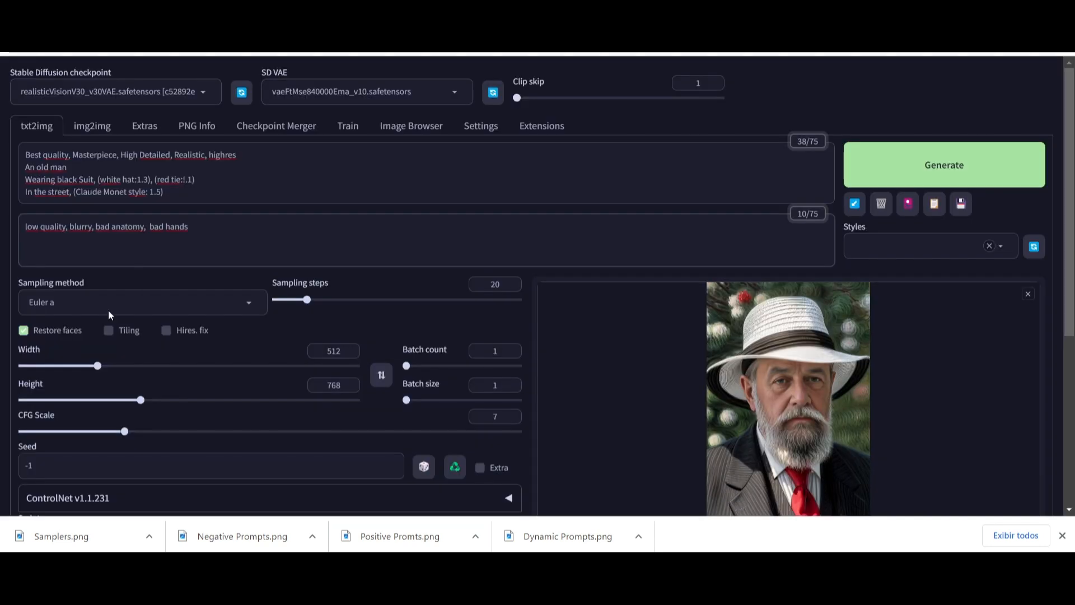
click(250, 306)
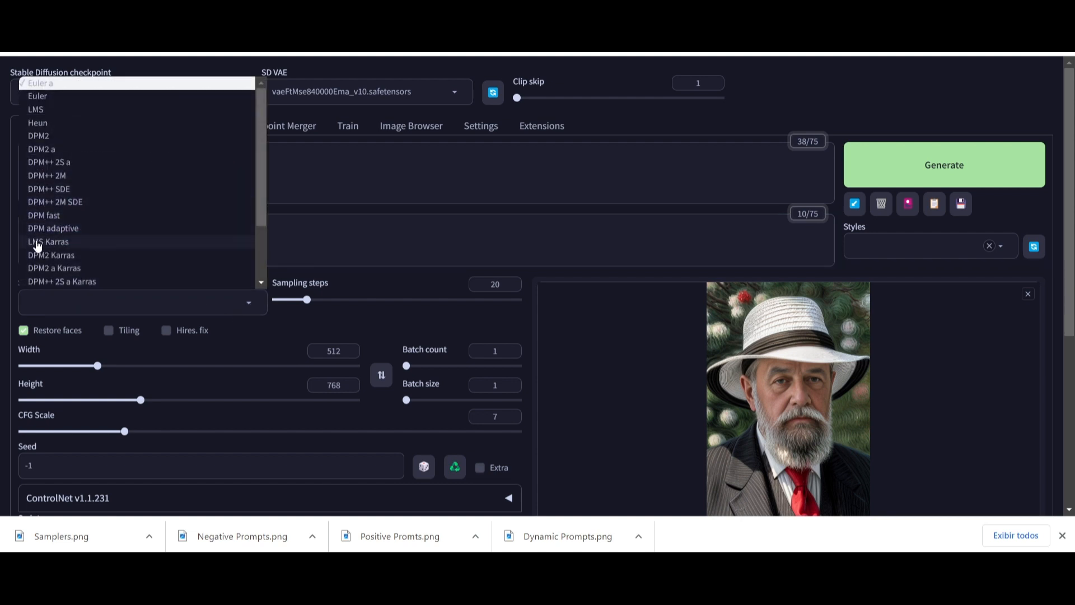
scroll(39, 255, down, 3)
click(42, 216)
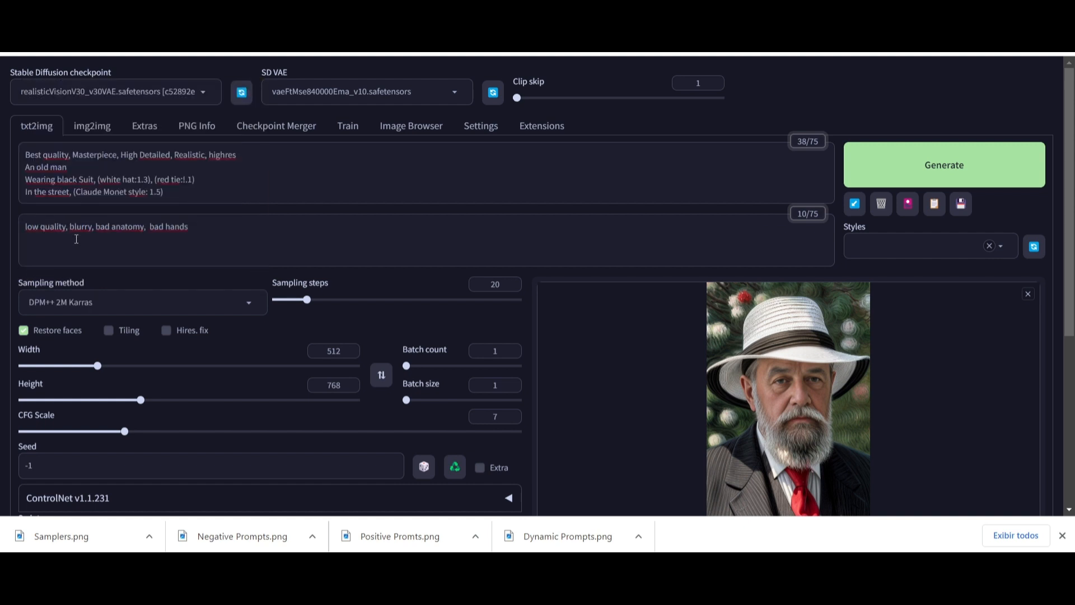
- Generate a new image with the updated prompts and sampler, then view and close its full-size preview
click(949, 172)
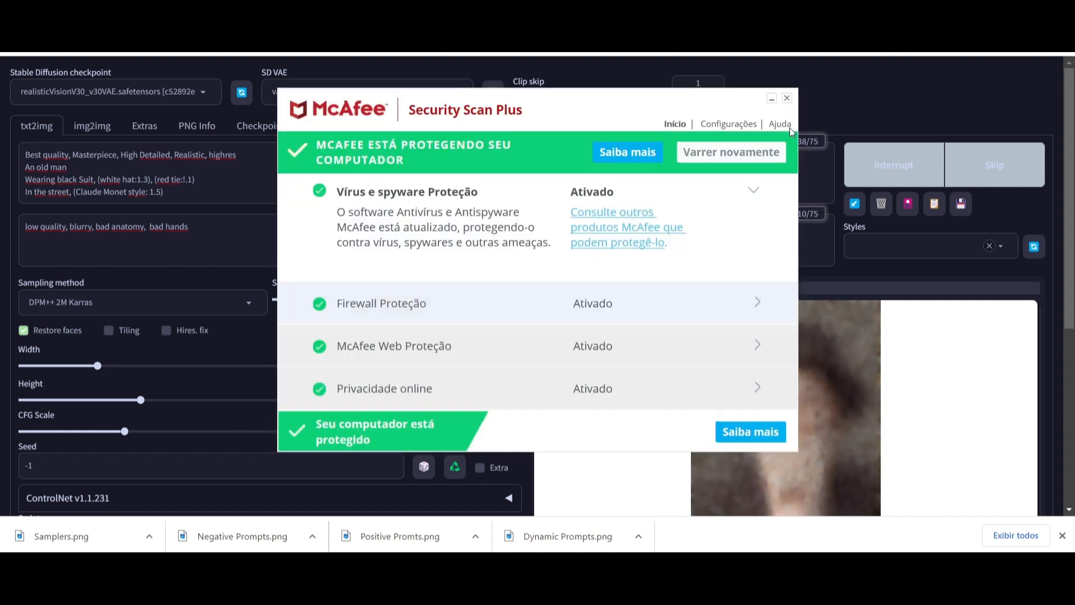
scroll(648, 396, down, 1)
click(775, 351)
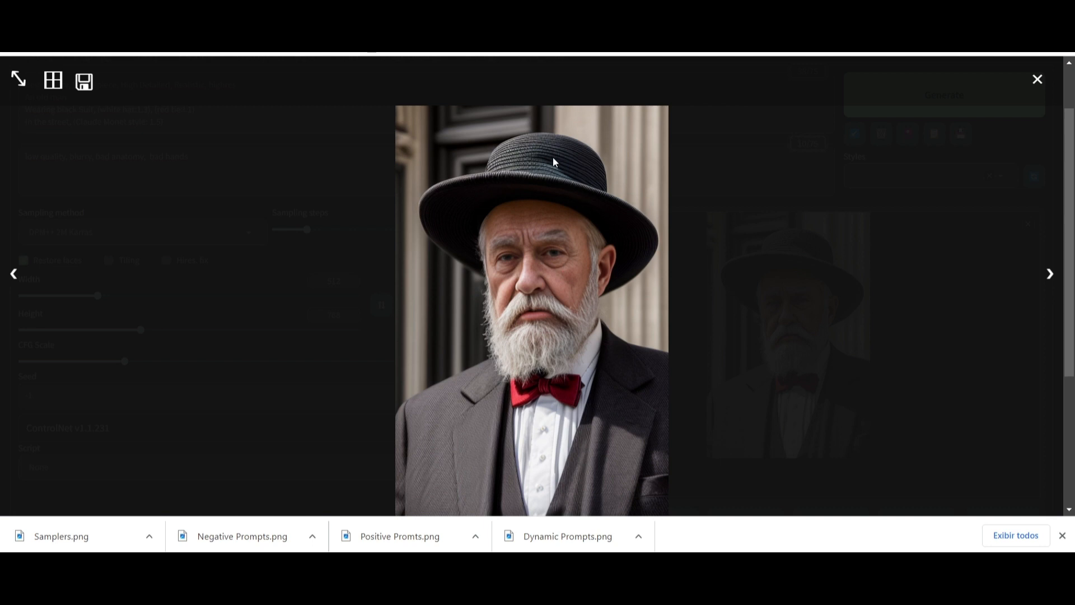
click(1036, 83)
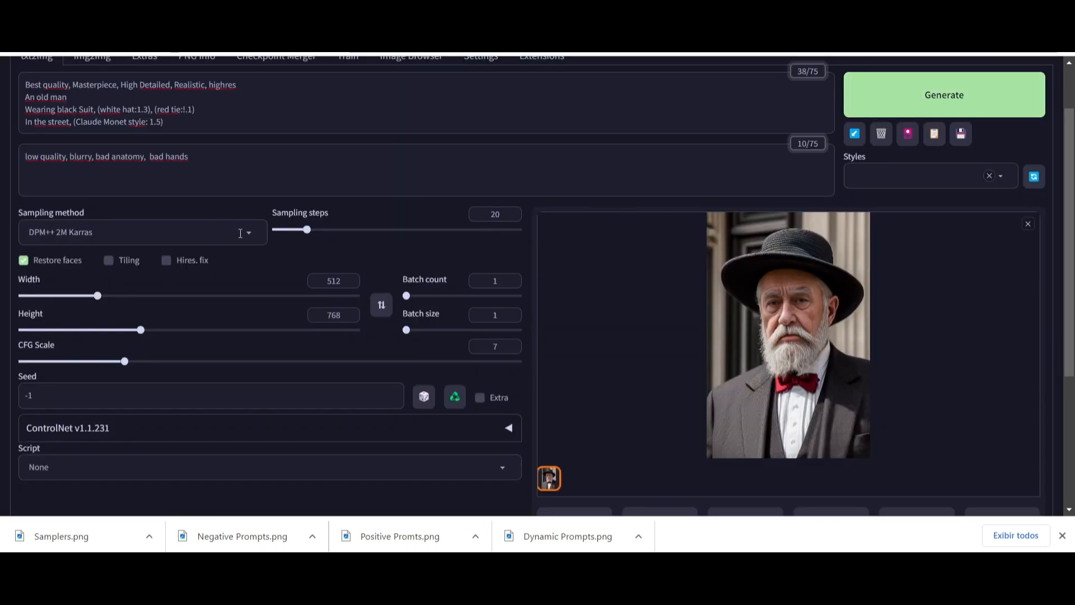
- Change the white hat weight in the positive prompt to 1.5
click(149, 111)
text(5)
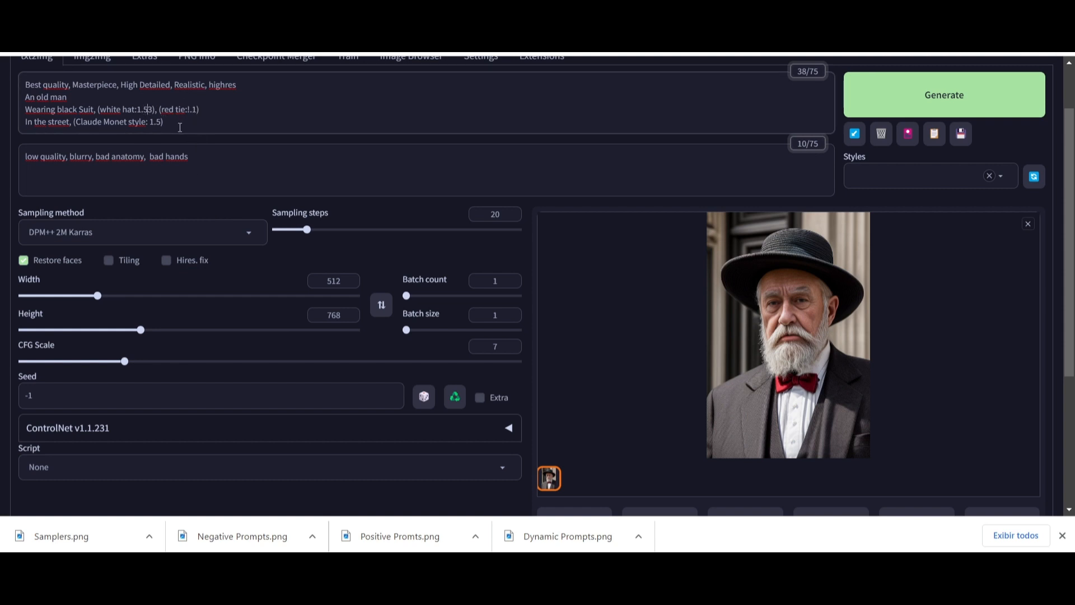
key(Delete)
scroll(672, 347, up, 1)
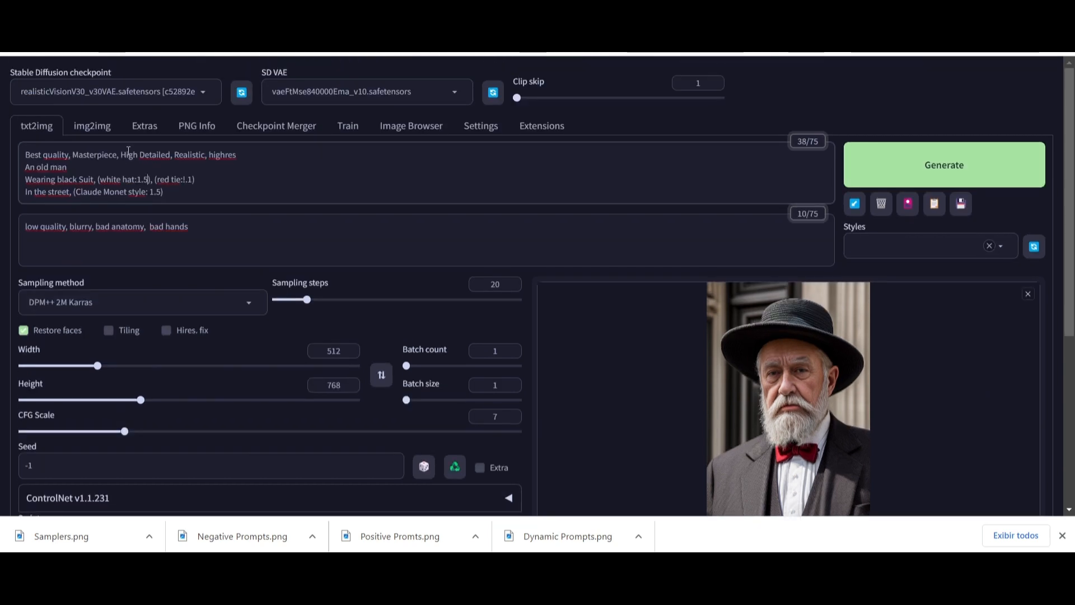
- Add "full body" to the "An old man" line of the positive prompt
scroll(806, 375, down, 1)
scroll(807, 369, up, 1)
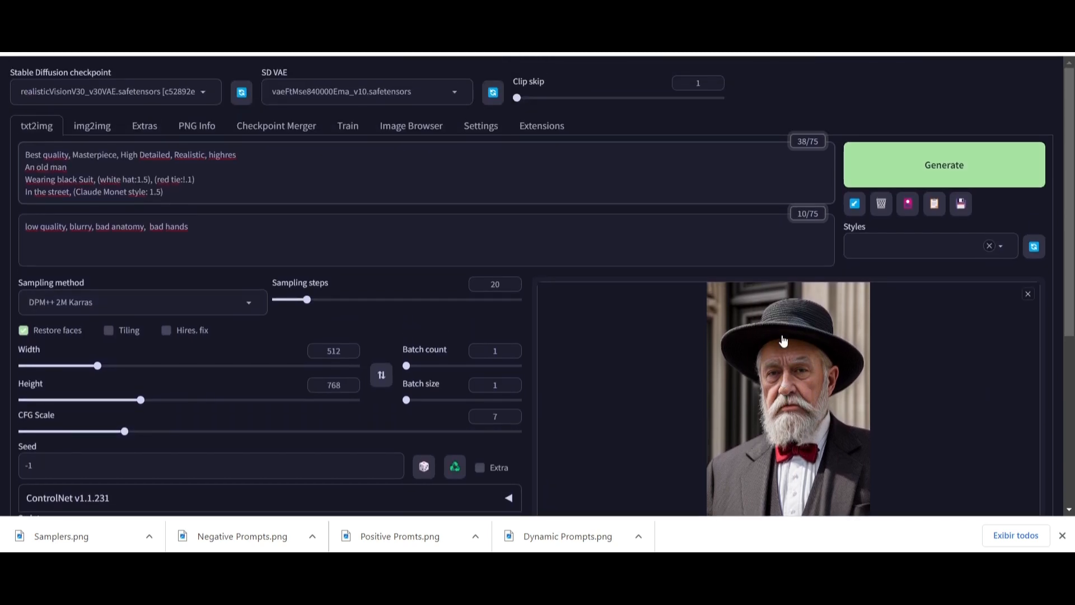
scroll(784, 345, down, 2)
scroll(783, 347, down, 1)
scroll(691, 312, up, 3)
text(full body)
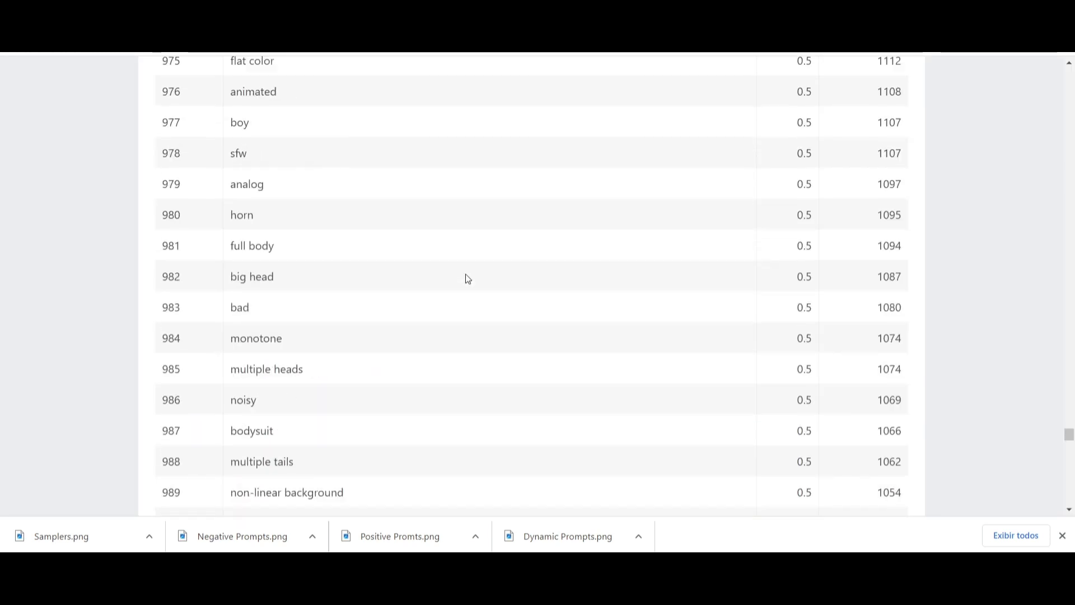
- Copy the "looking at viewer" token from the civitai common tokens list and paste it after "full body" in the prompt
scroll(466, 274, up, 15)
drag(1068, 430, 1068, 72)
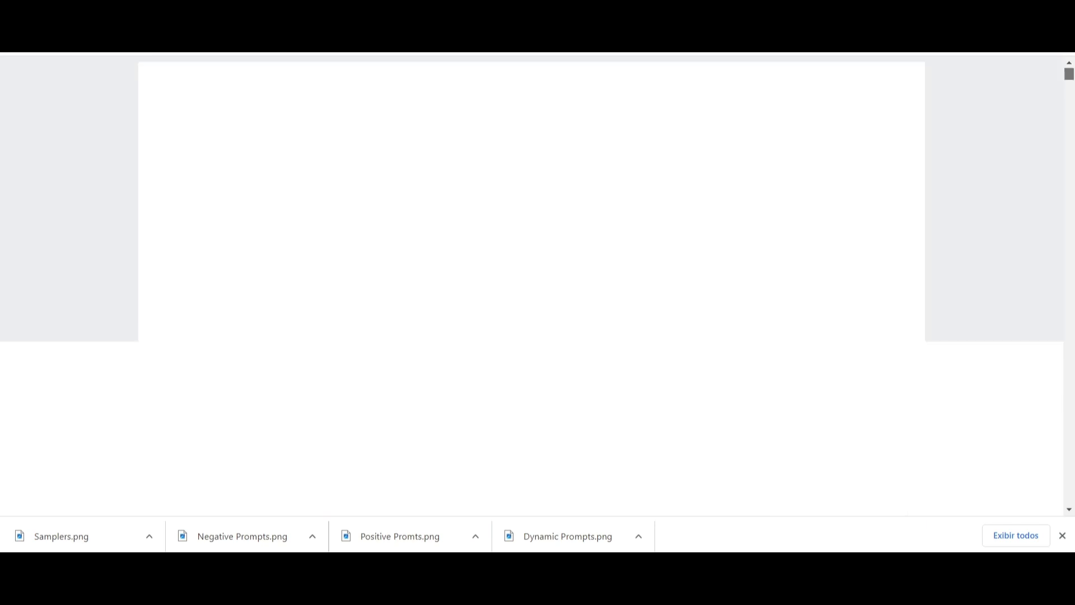
scroll(492, 375, down, 7)
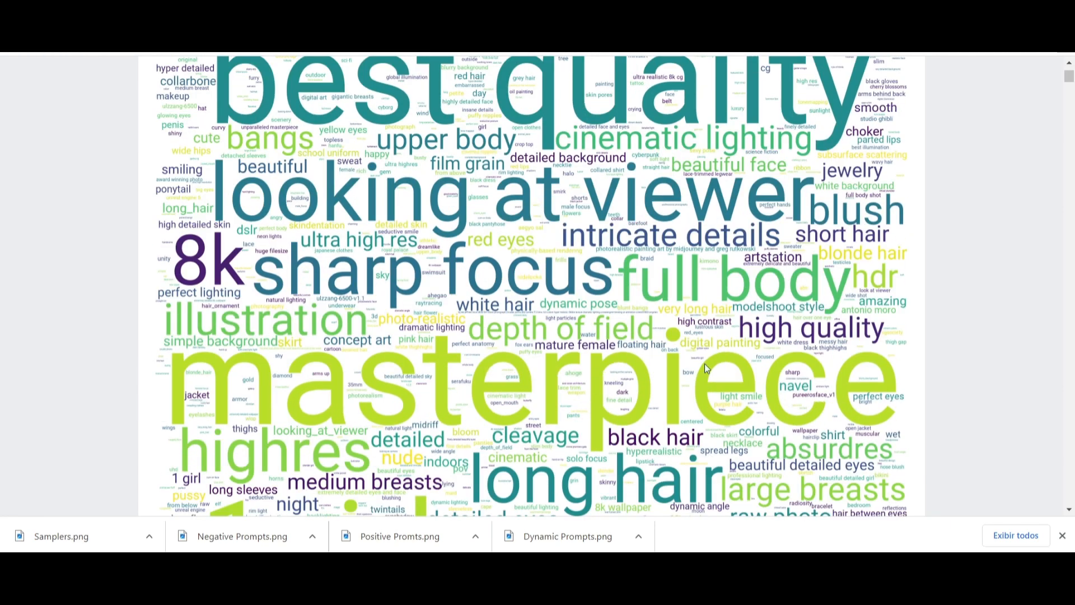
scroll(671, 328, down, 1)
scroll(671, 329, down, 12)
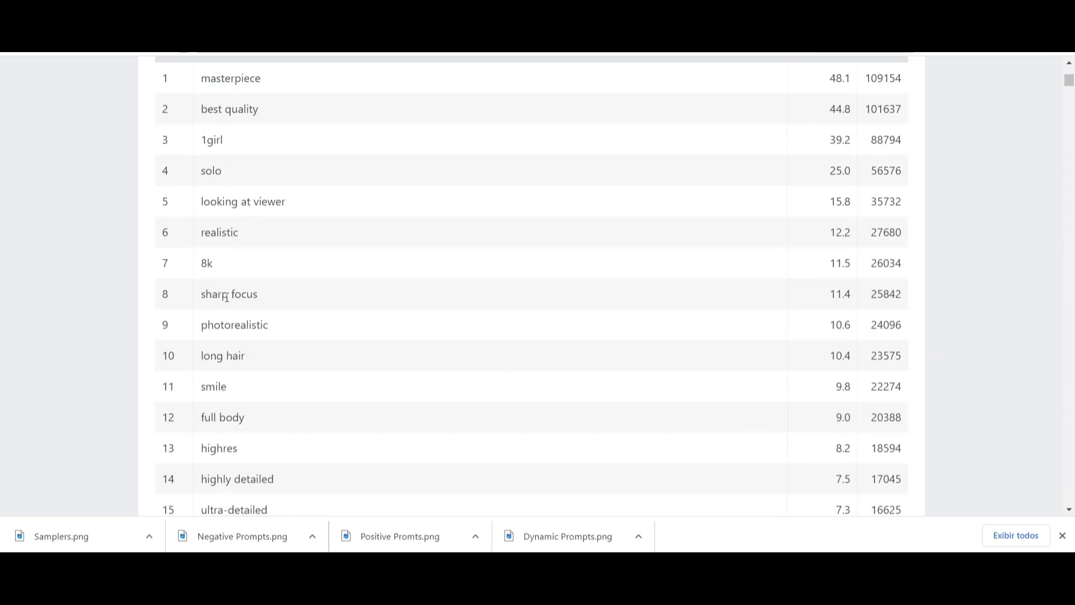
scroll(206, 445, down, 1)
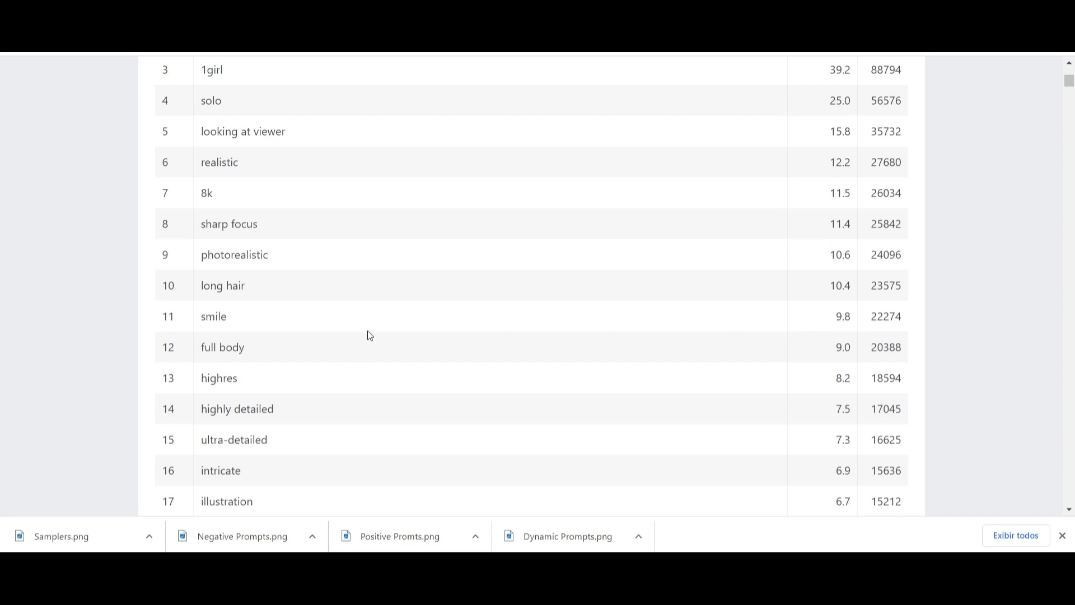
scroll(223, 359, up, 1)
scroll(221, 354, up, 1)
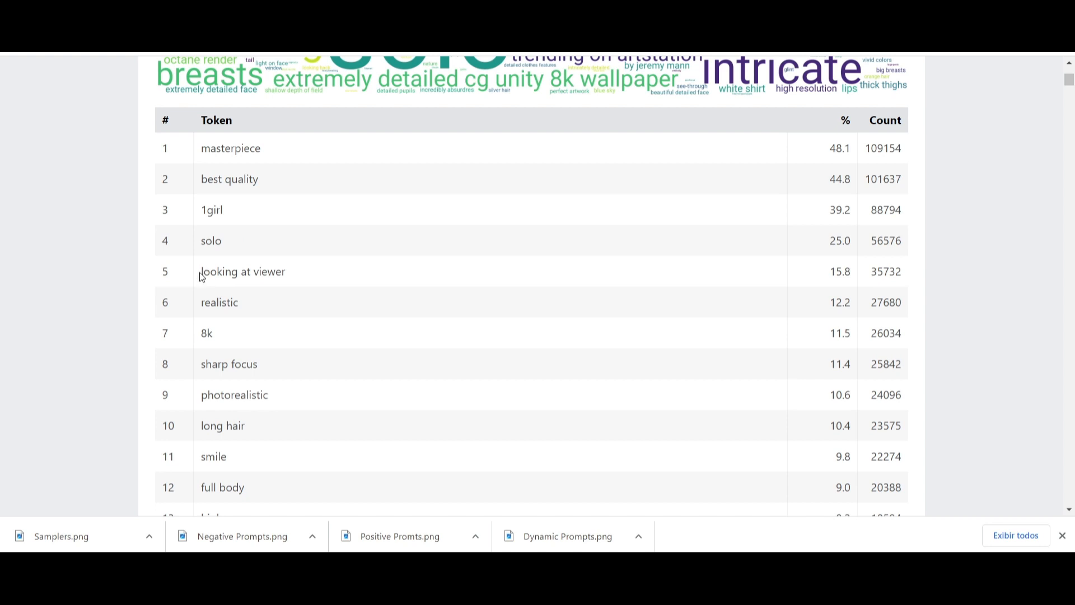
drag(202, 277, 290, 275)
key(ctrl+c)
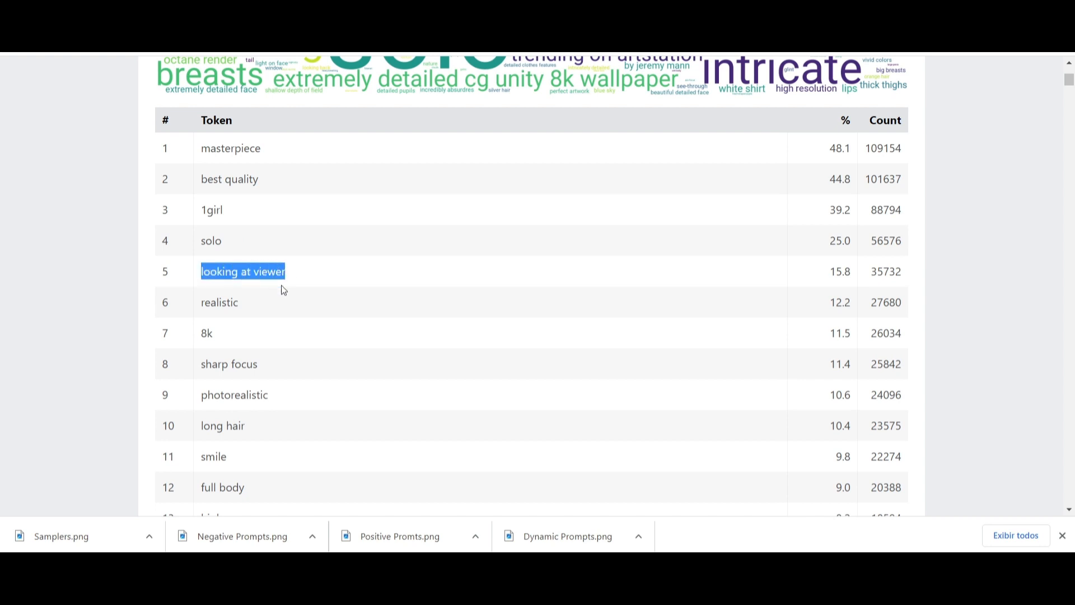
click(386, 11)
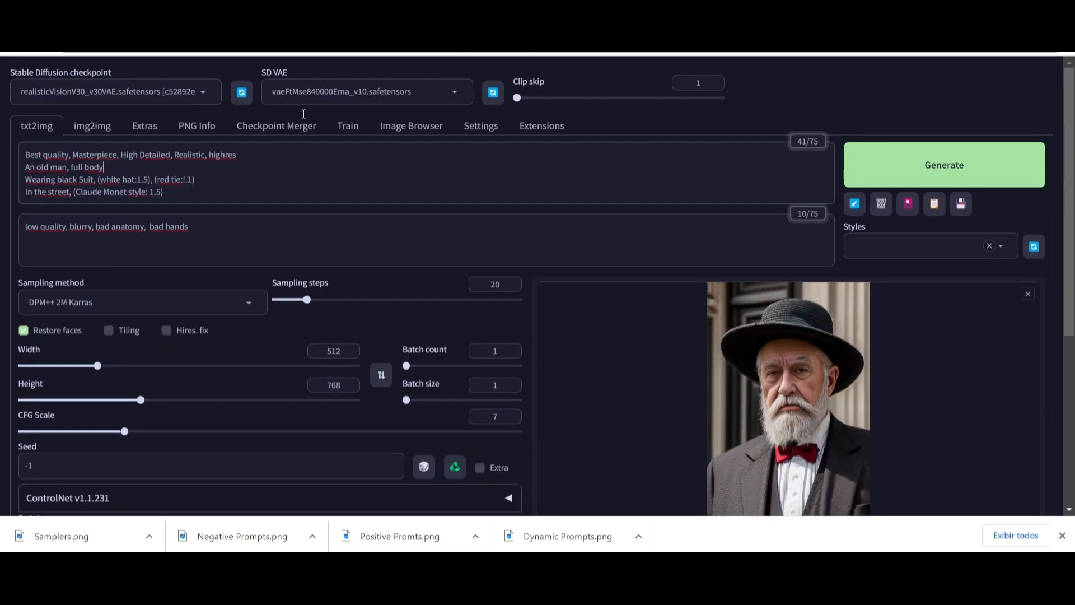
click(111, 166)
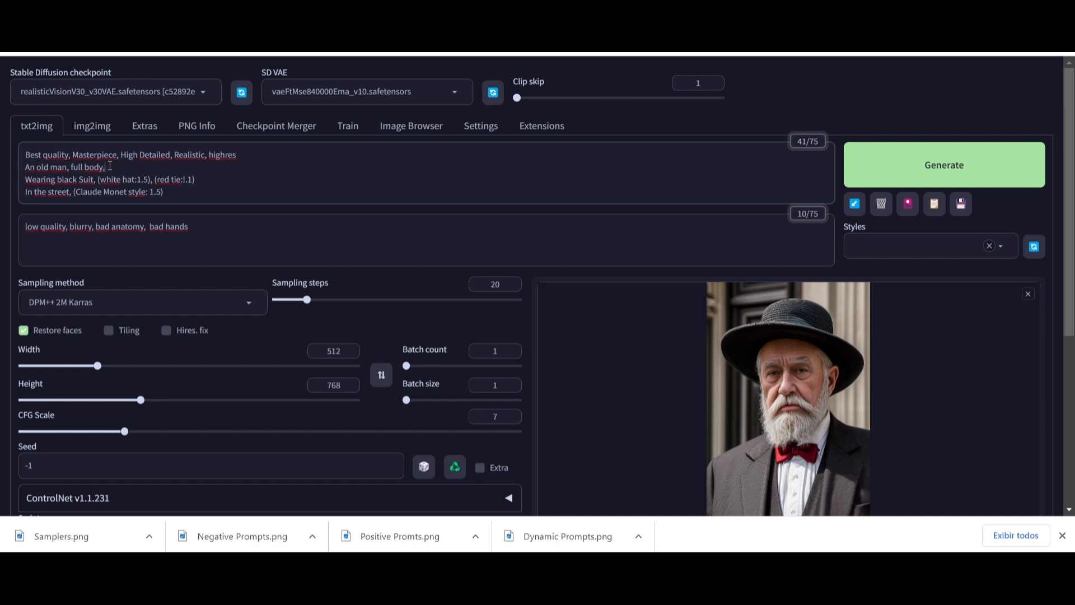
key(ctrl+v)
- Generate an image with the updated prompt, then view and close its full-size preview
scroll(768, 401, down, 3)
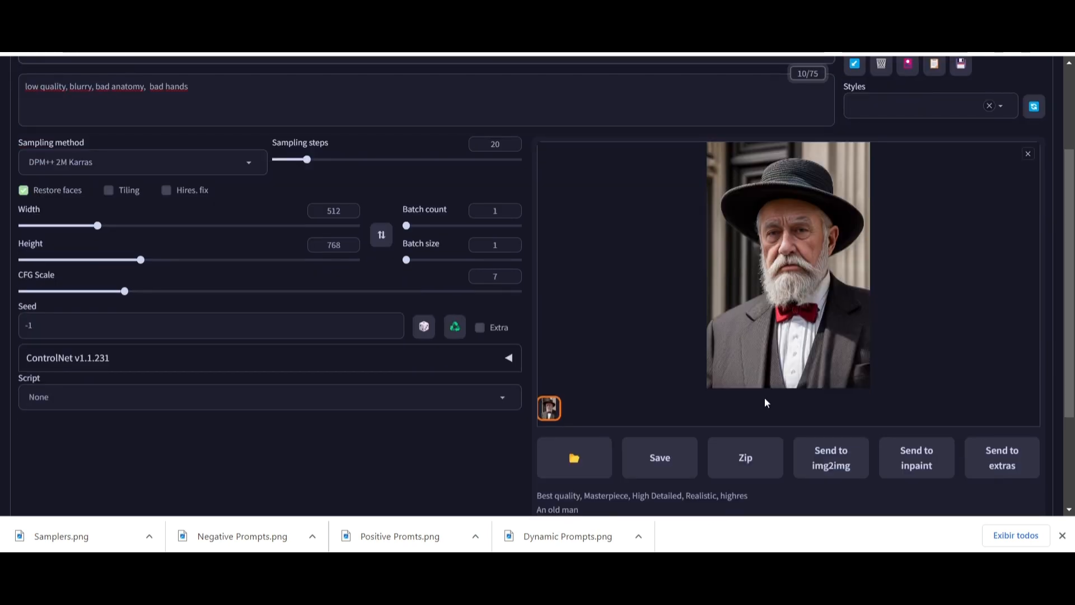
scroll(767, 402, up, 3)
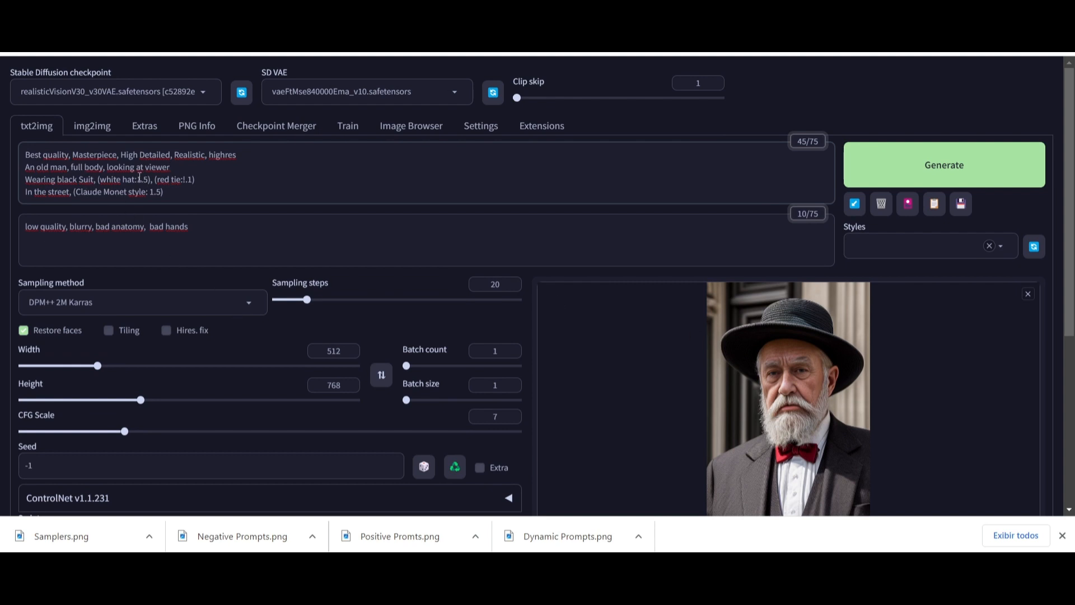
click(933, 173)
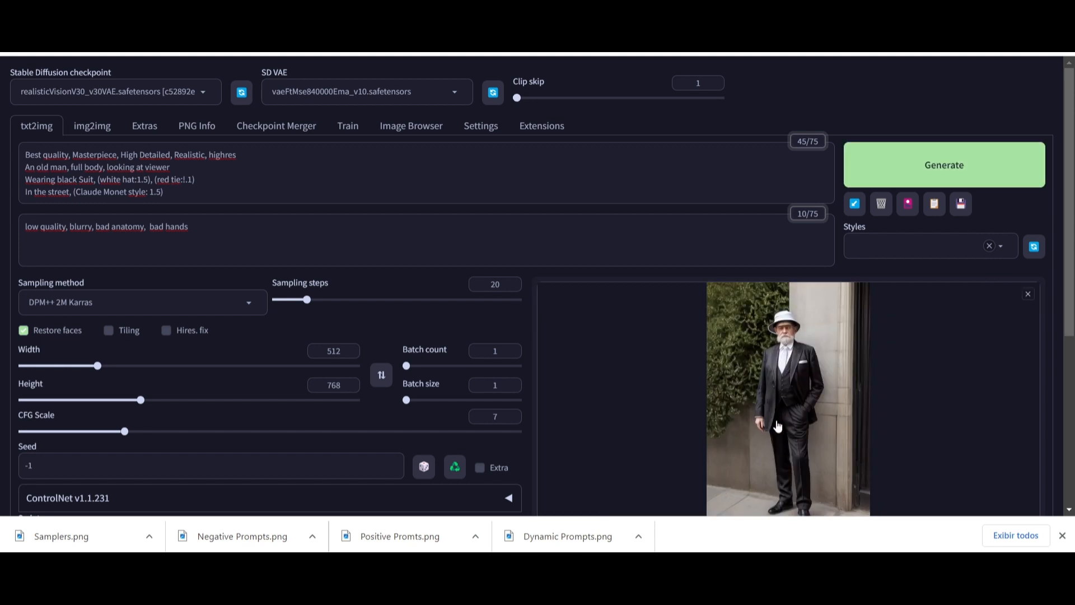
click(777, 426)
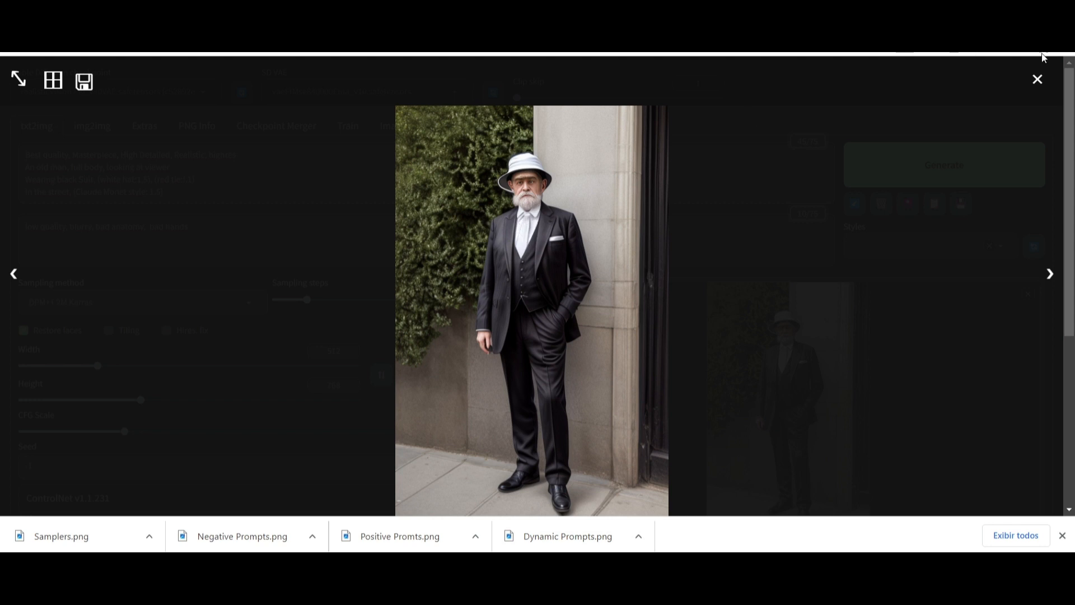
click(1038, 79)
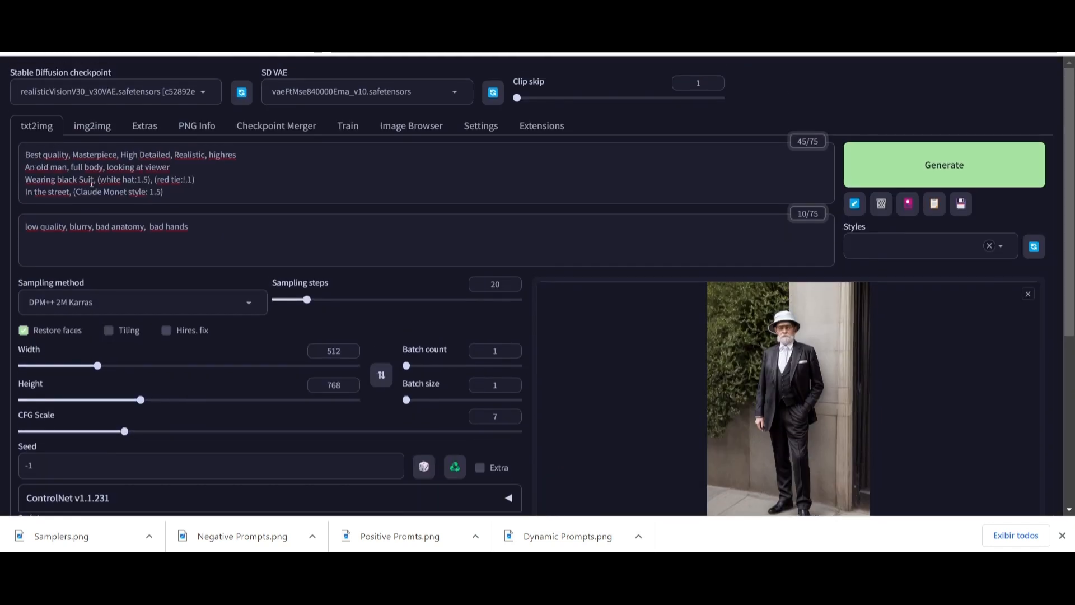
- Change the red tie weight in the positive prompt to 1.3
click(190, 179)
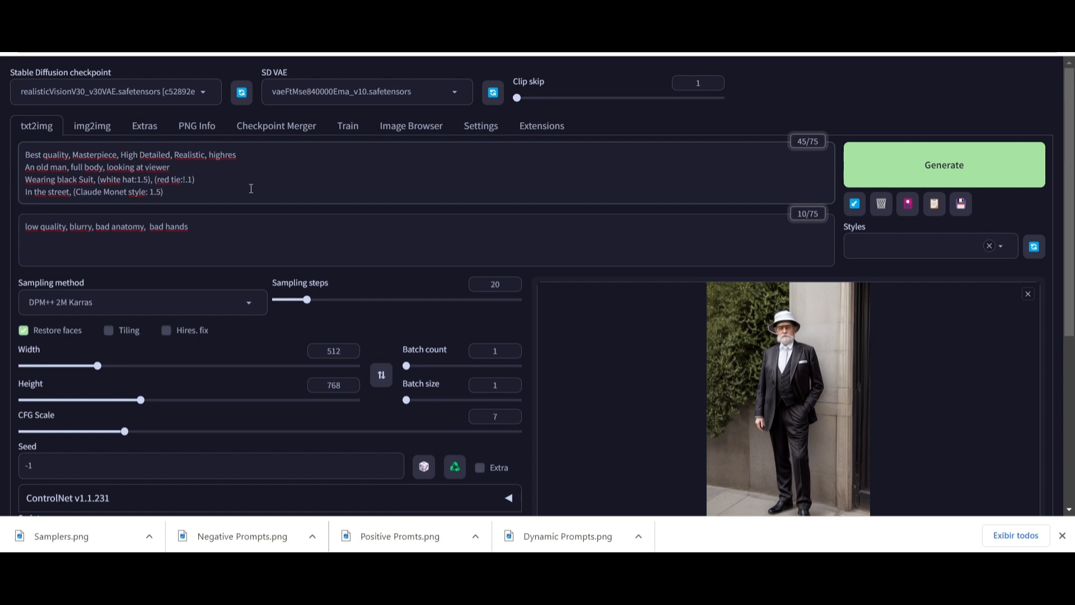
key(Delete)
text(3)
key(Right)
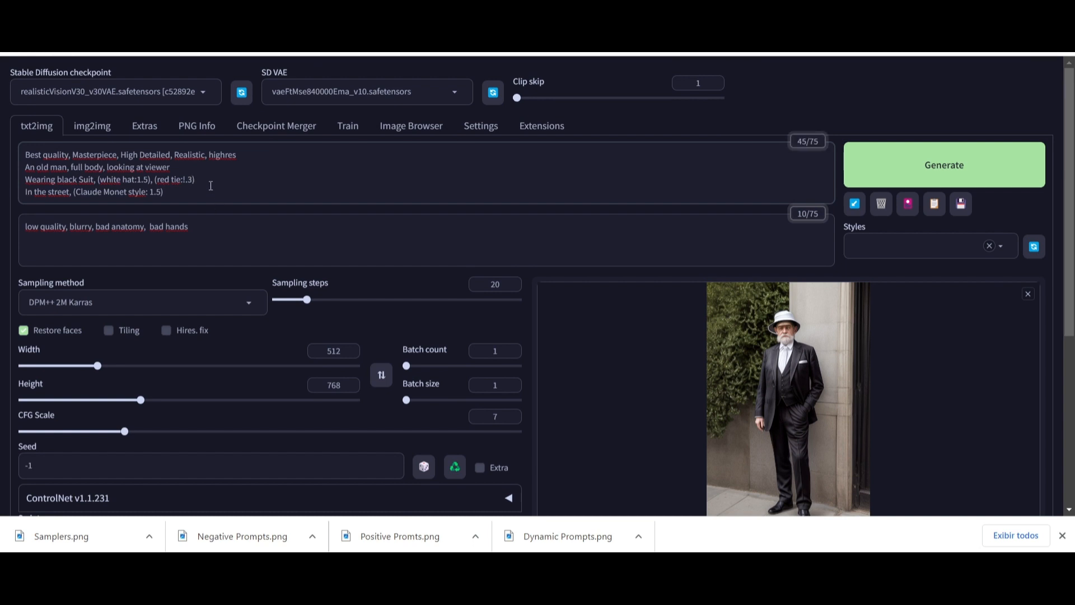
- Set the sampling method to Euler a and generate a new image
click(247, 303)
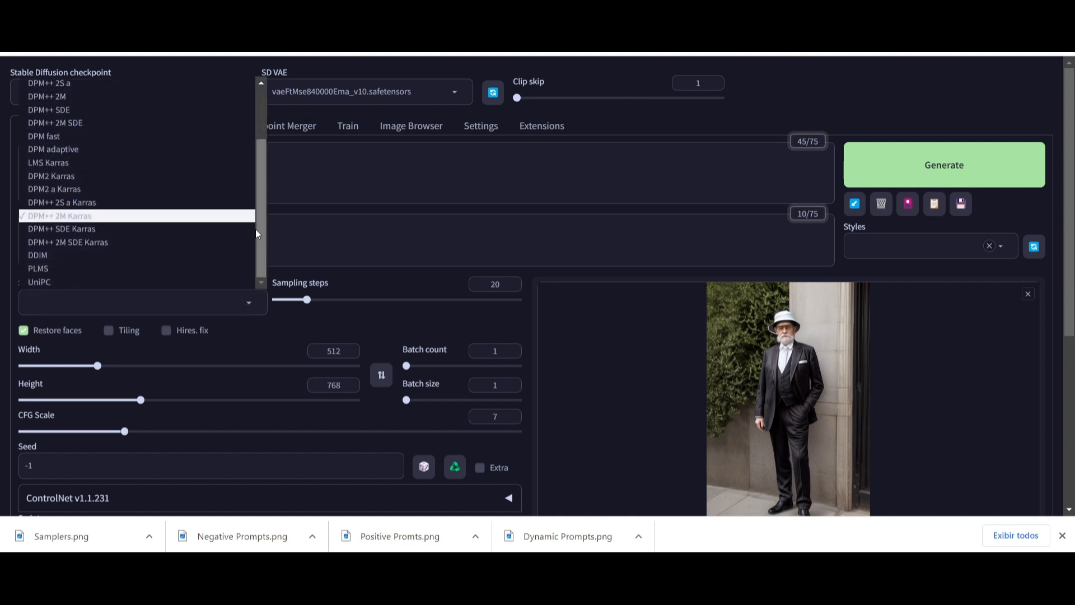
click(47, 84)
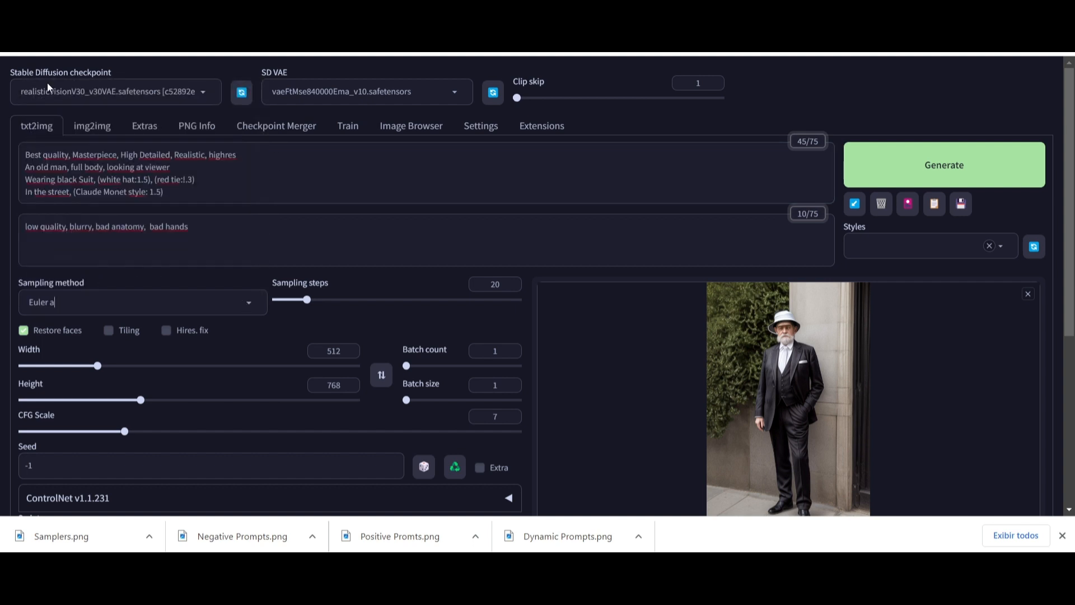
click(963, 164)
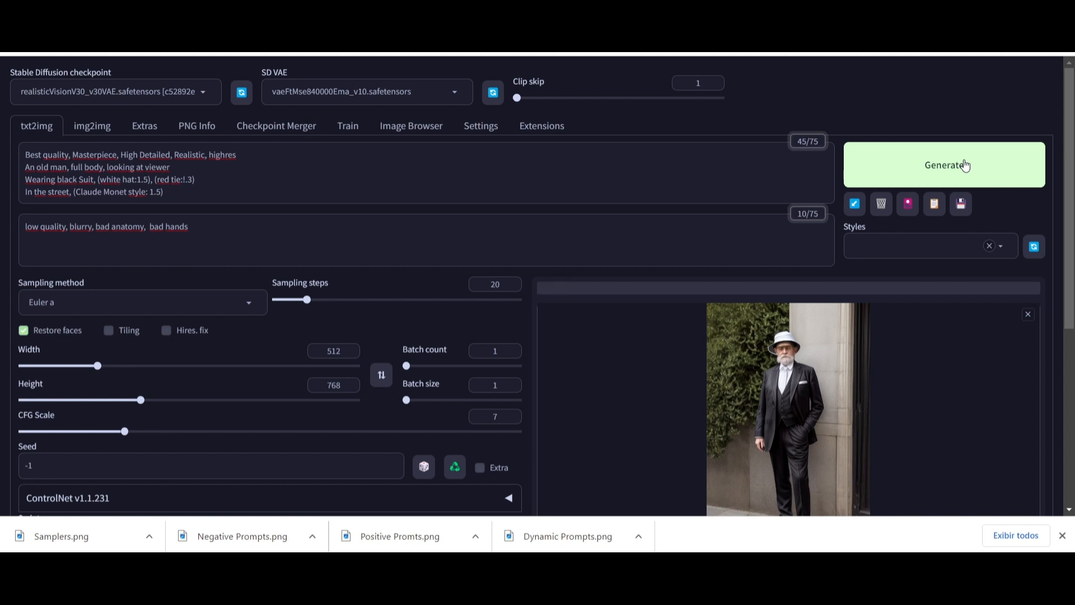
click(964, 164)
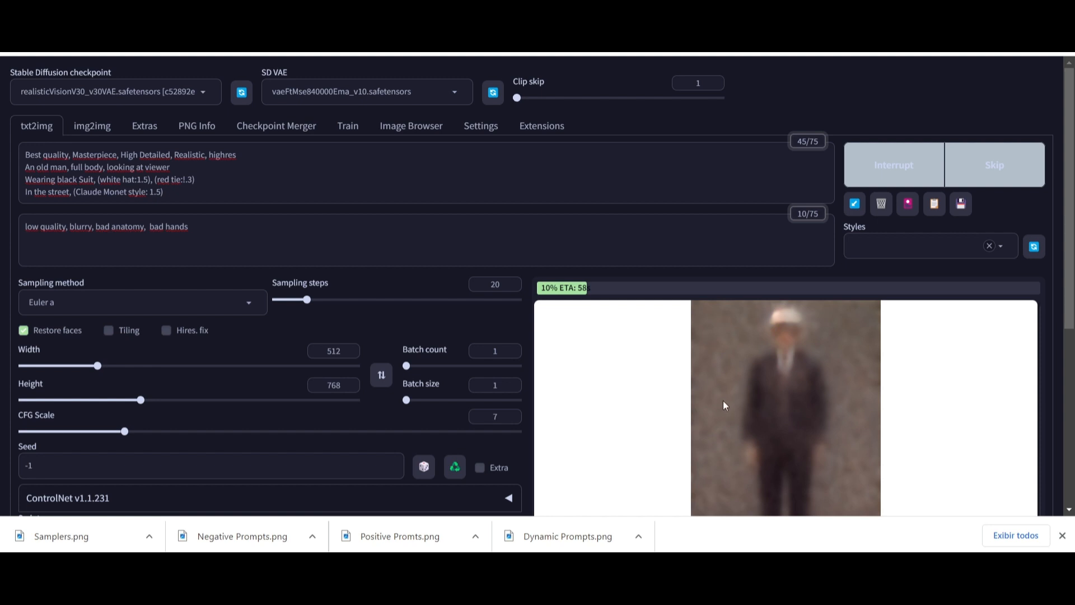
- Examine the most common steps chart and the samplers table on the civitai insights page
scroll(597, 366, down, 2)
scroll(597, 365, up, 1)
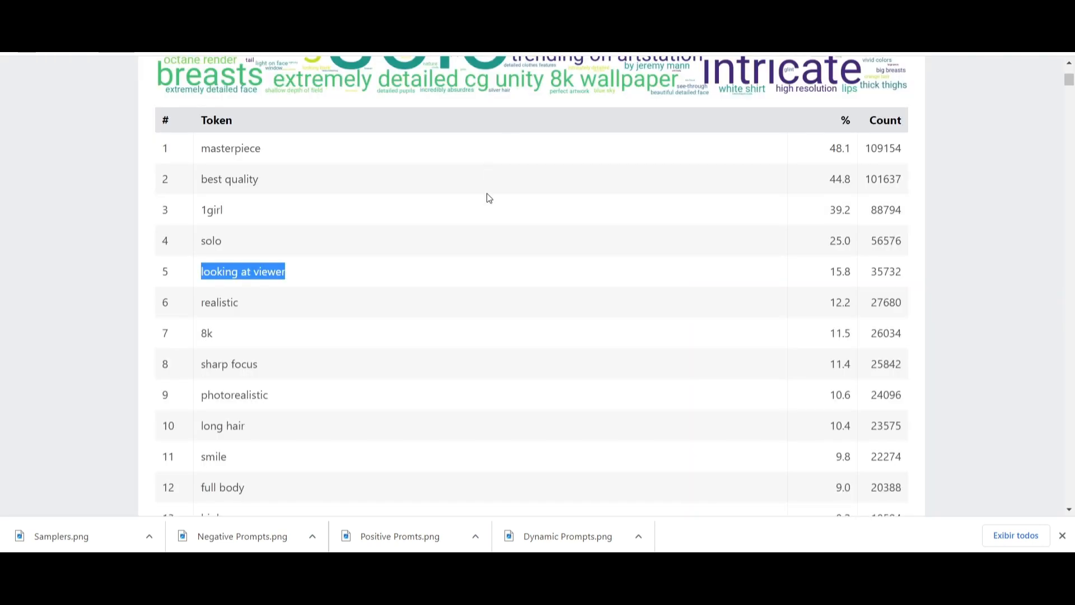
scroll(403, 293, up, 5)
scroll(499, 257, up, 5)
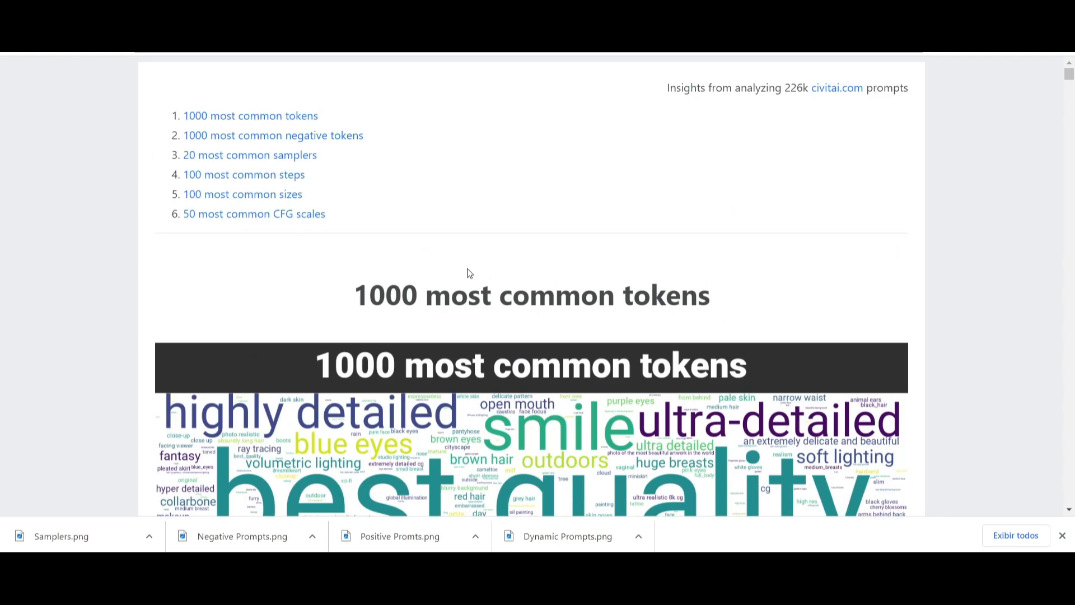
click(253, 179)
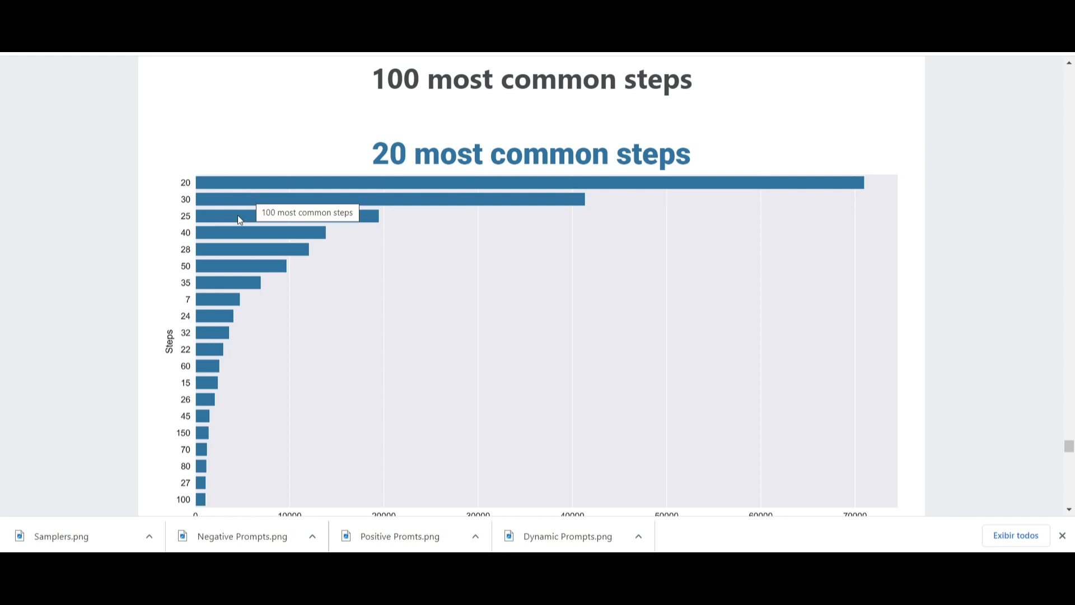
scroll(493, 204, up, 3)
scroll(429, 275, up, 2)
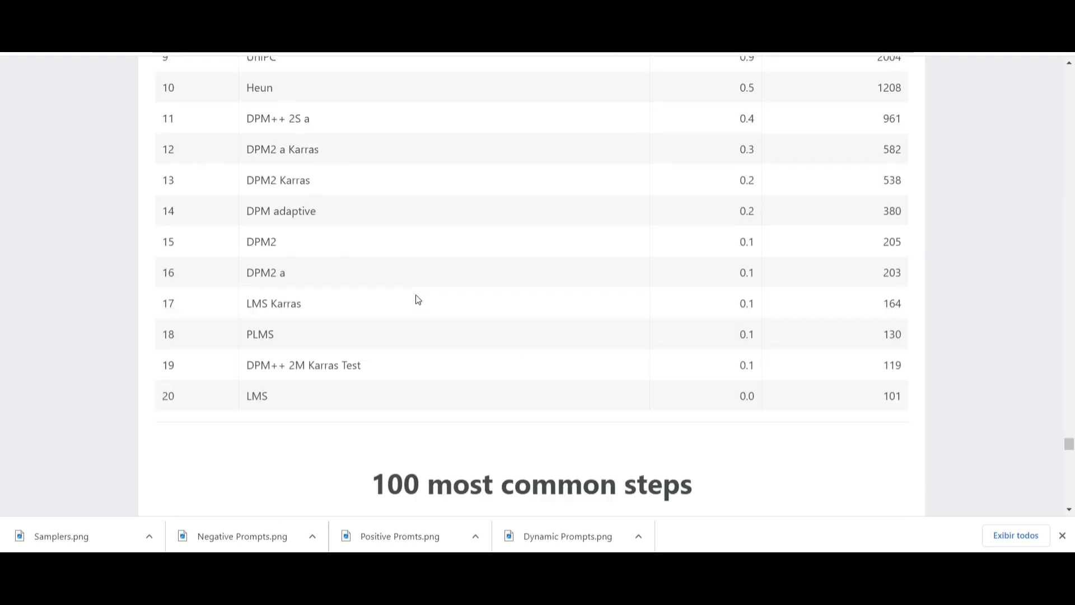
scroll(416, 296, up, 20)
scroll(399, 326, up, 5)
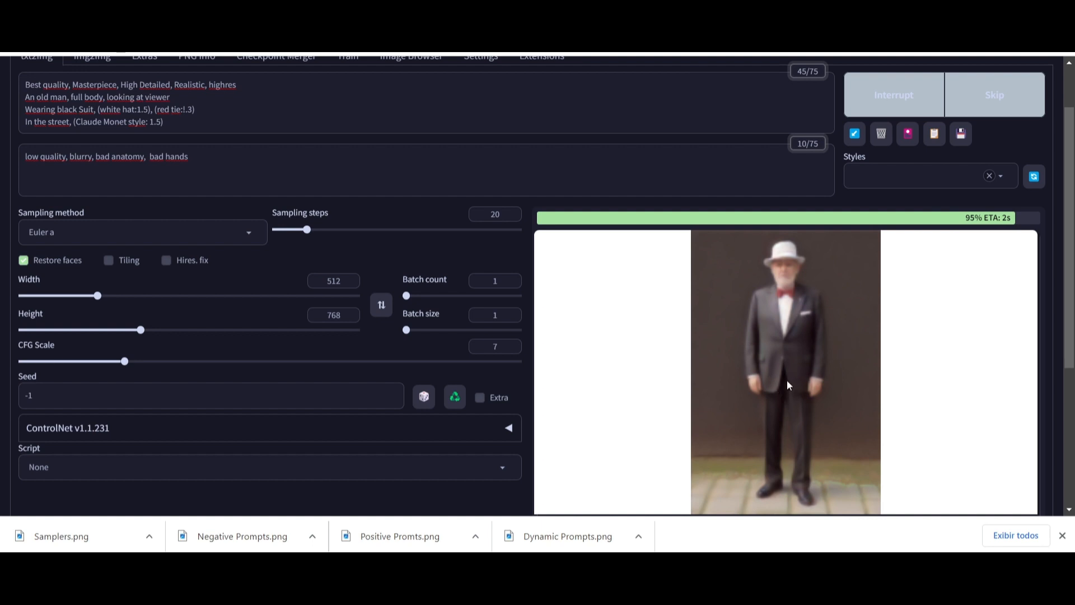
- View the newly generated image in full size and close the preview
scroll(769, 339, down, 3)
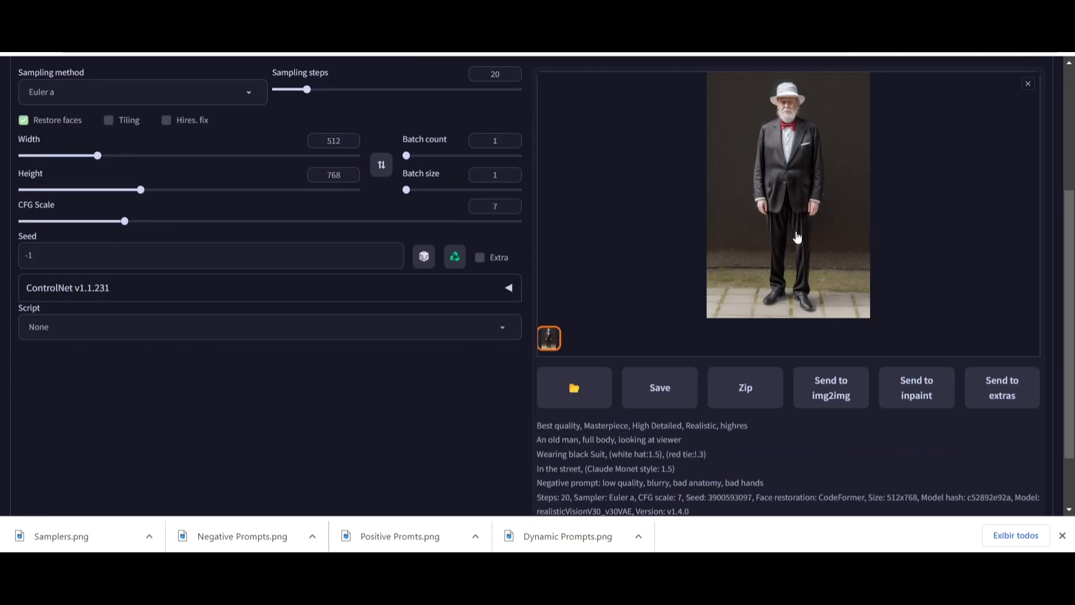
click(783, 176)
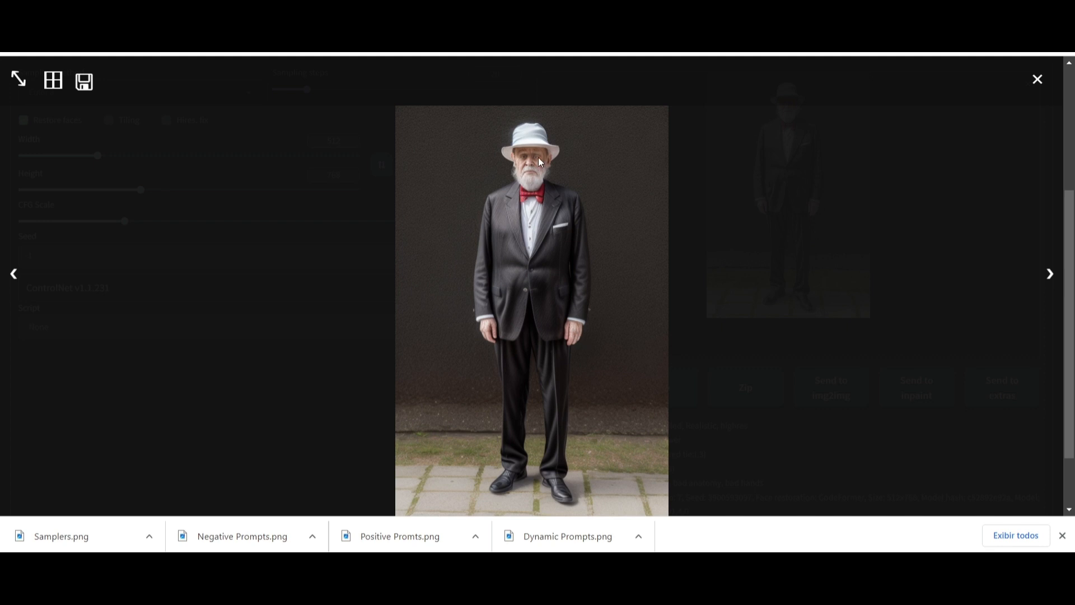
scroll(542, 291, down, 1)
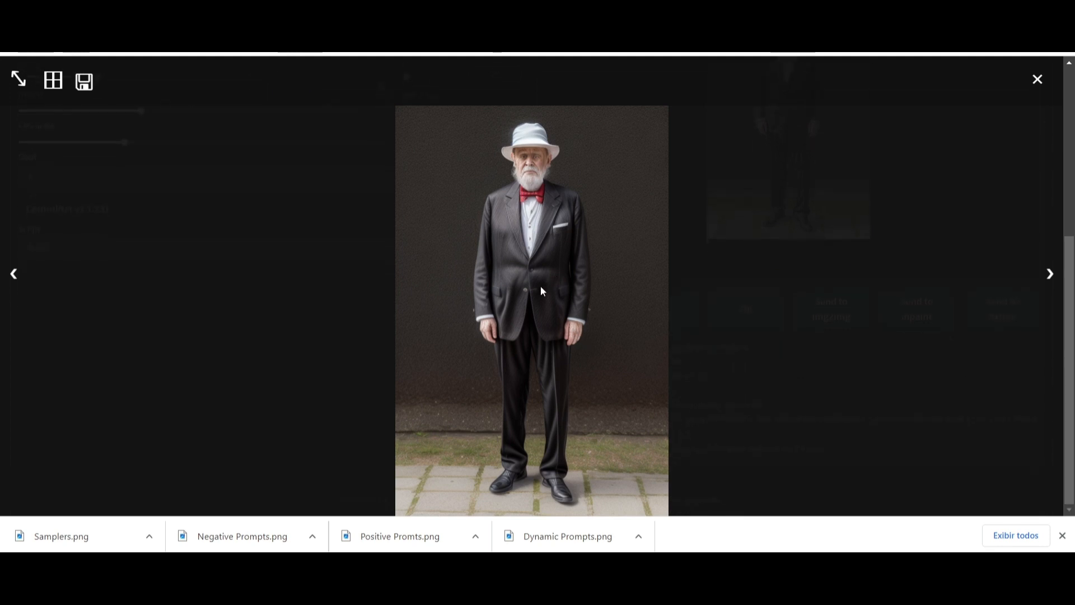
click(1041, 82)
scroll(746, 188, up, 5)
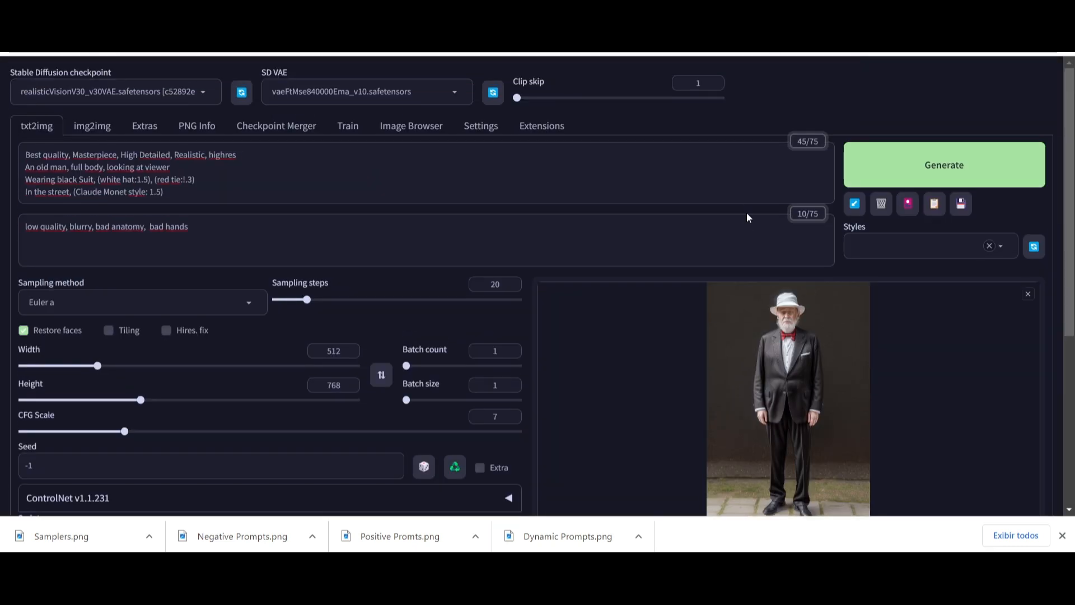
- Choose the X/Y/Z plot script and set its X type to Prompt S/R
scroll(717, 355, down, 1)
scroll(716, 354, up, 1)
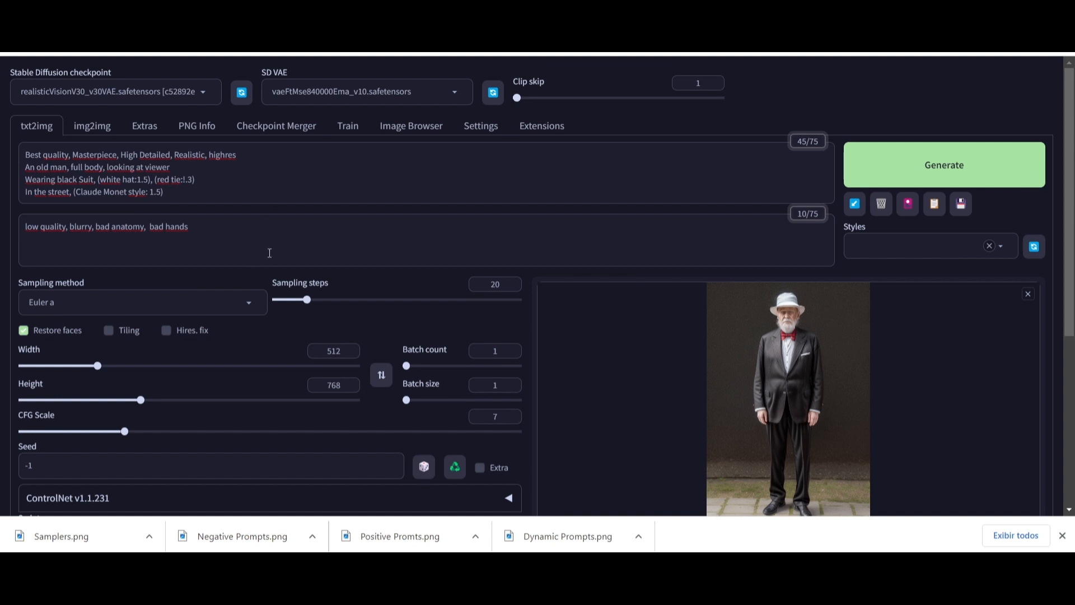
scroll(263, 240, down, 5)
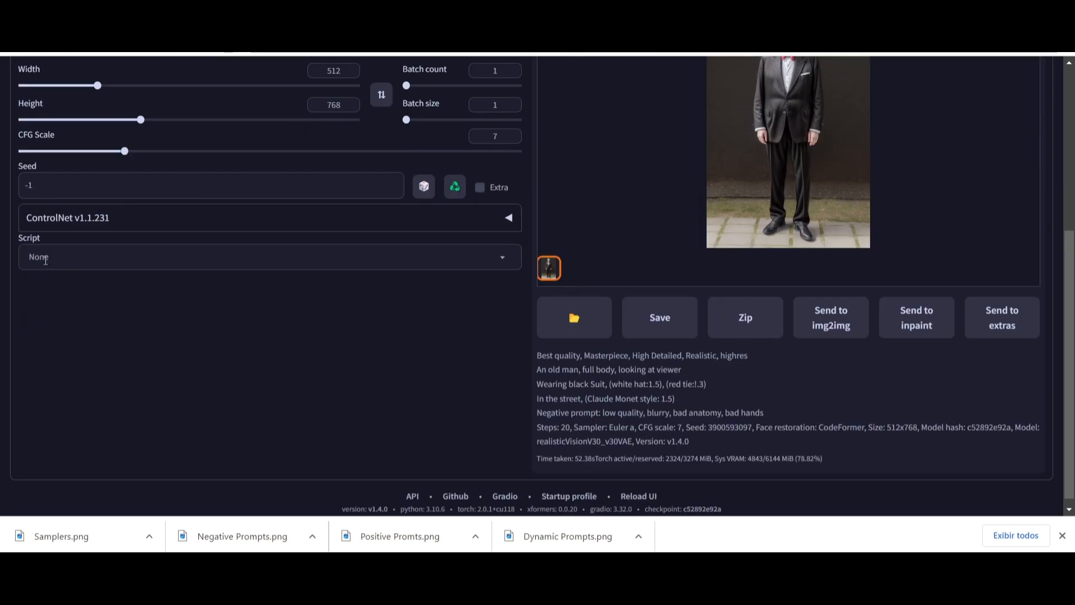
click(502, 258)
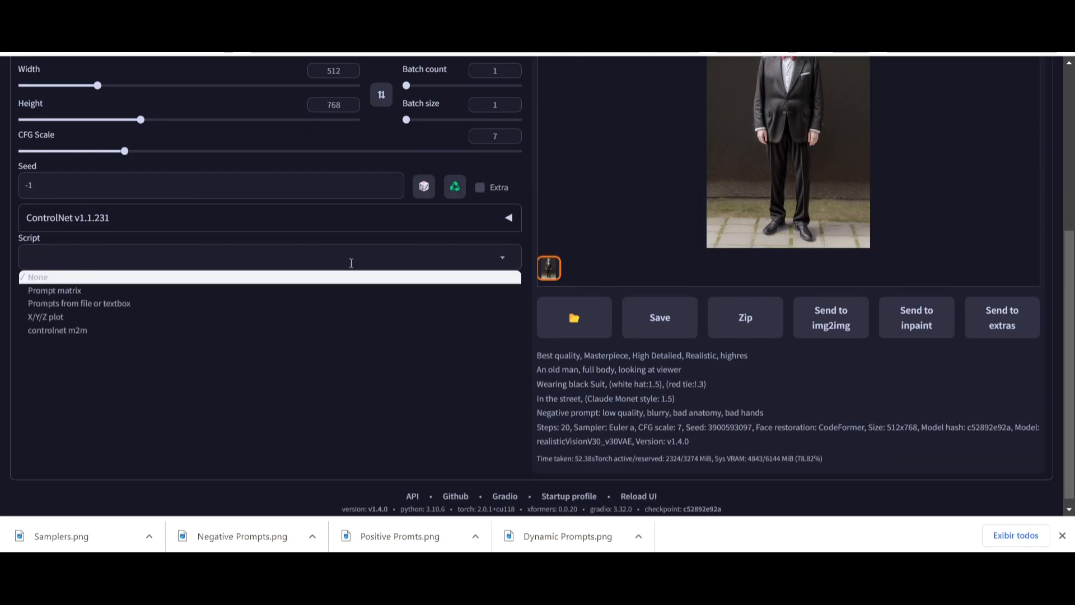
click(45, 318)
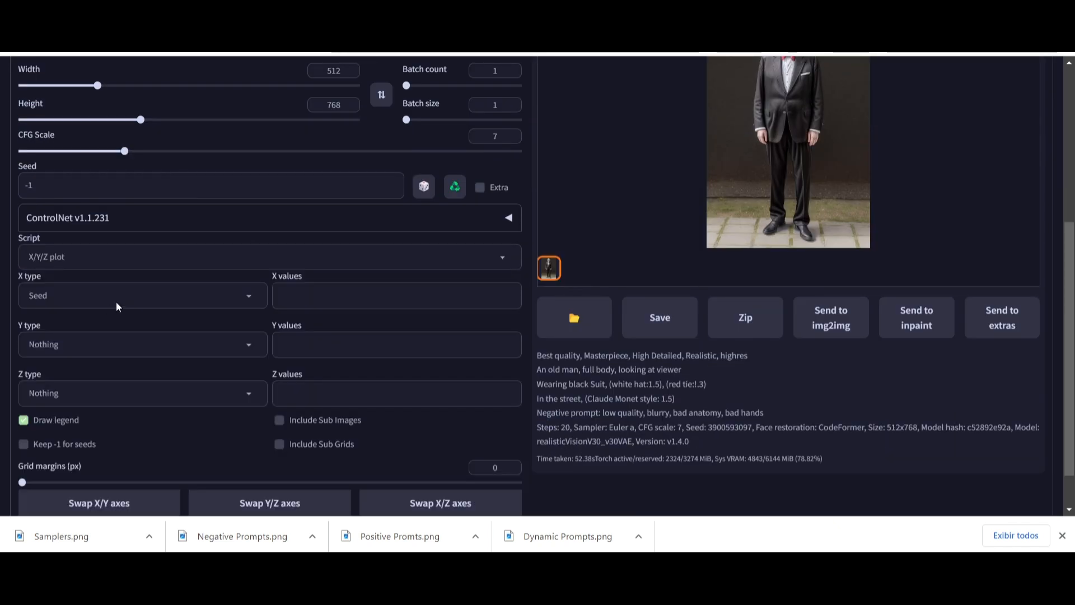
click(248, 297)
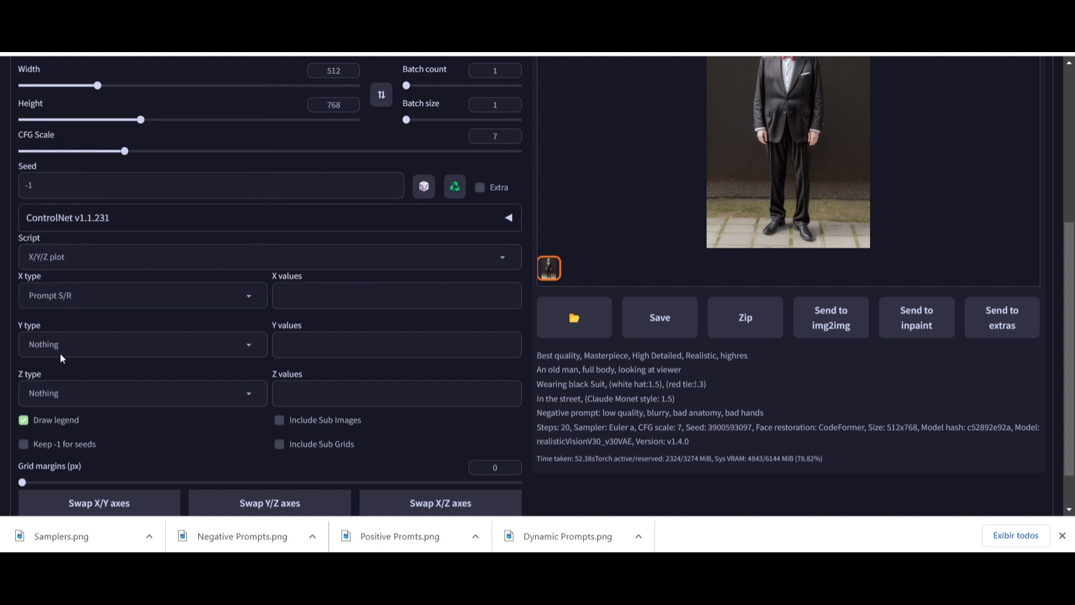
- Enter "man, woman" as the X values for the prompt search and replace
click(357, 293)
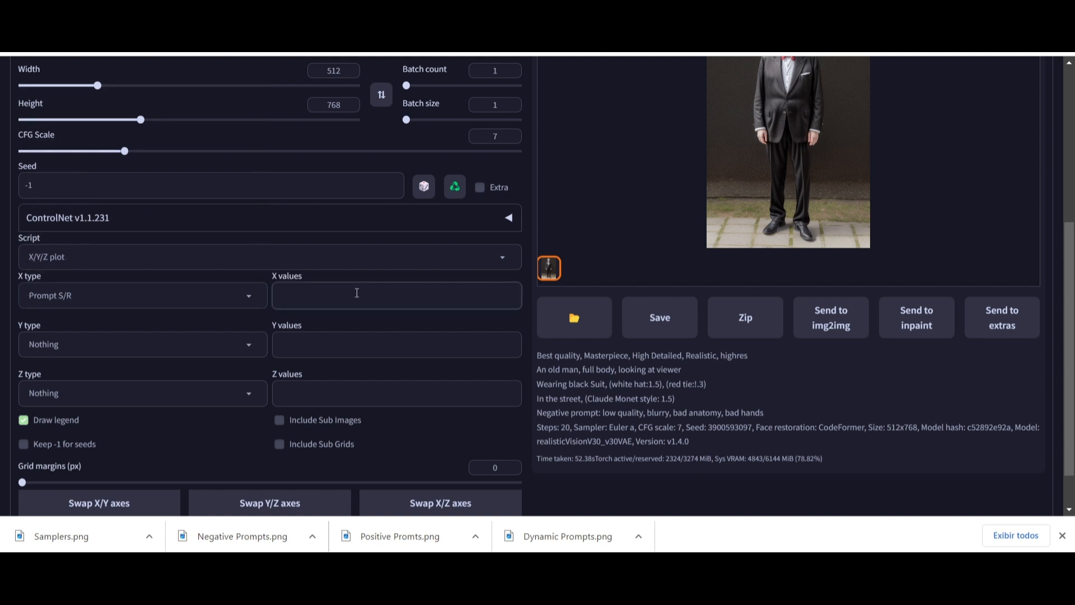
text(man, woman)
- Generate the X/Y/Z plot comparing man and woman
scroll(156, 288, up, 5)
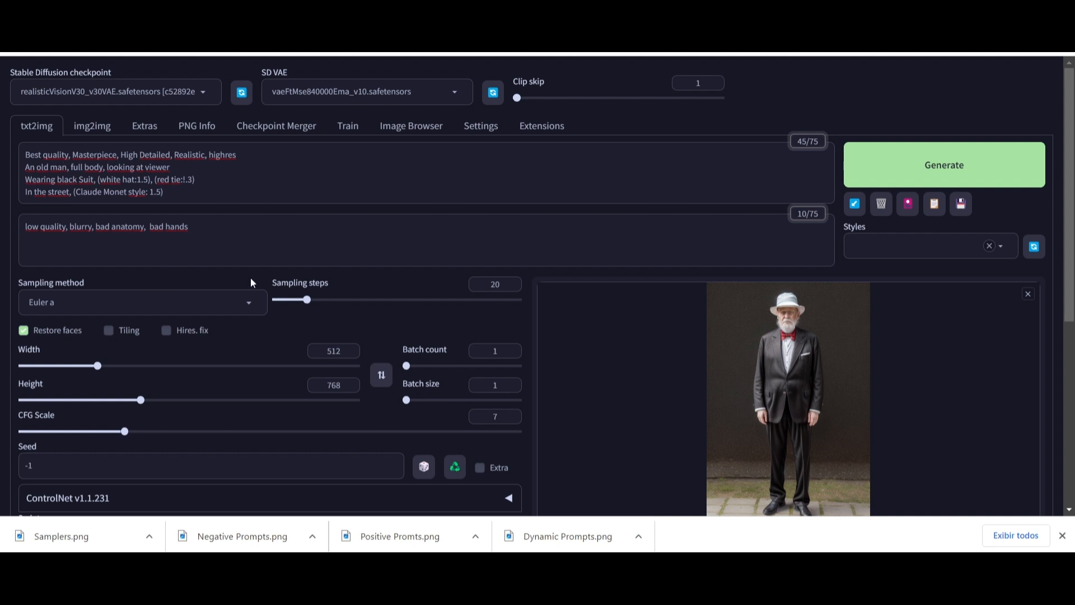
scroll(219, 271, down, 5)
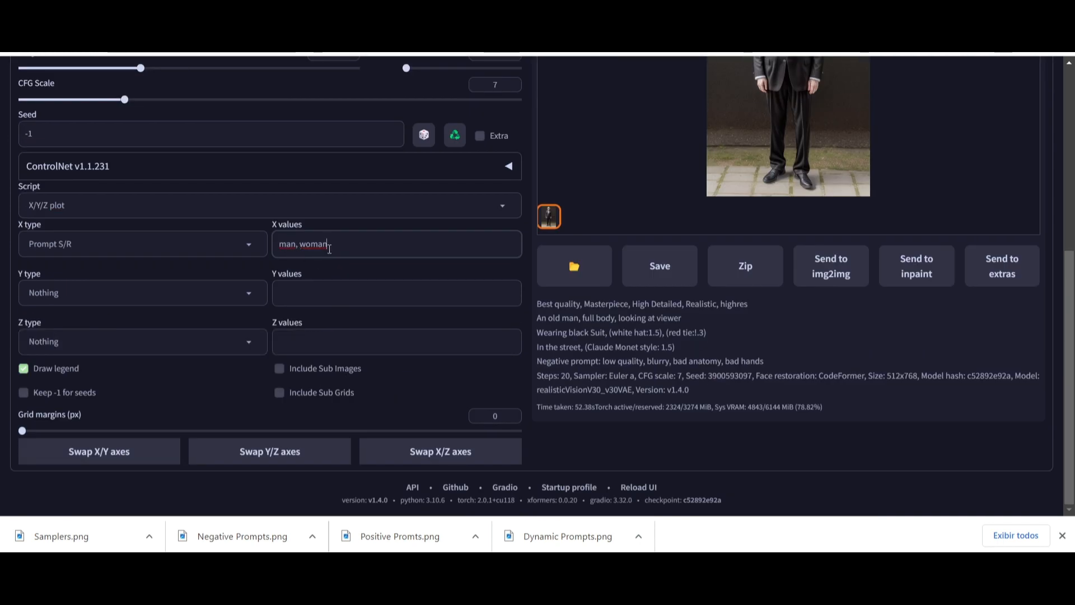
scroll(670, 197, up, 3)
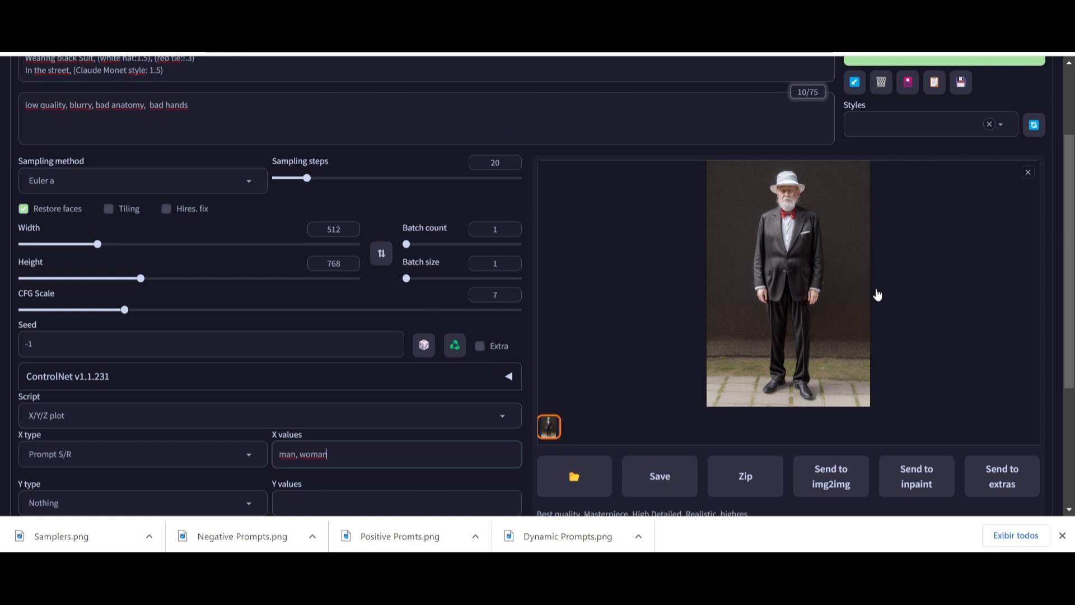
scroll(333, 445, down, 1)
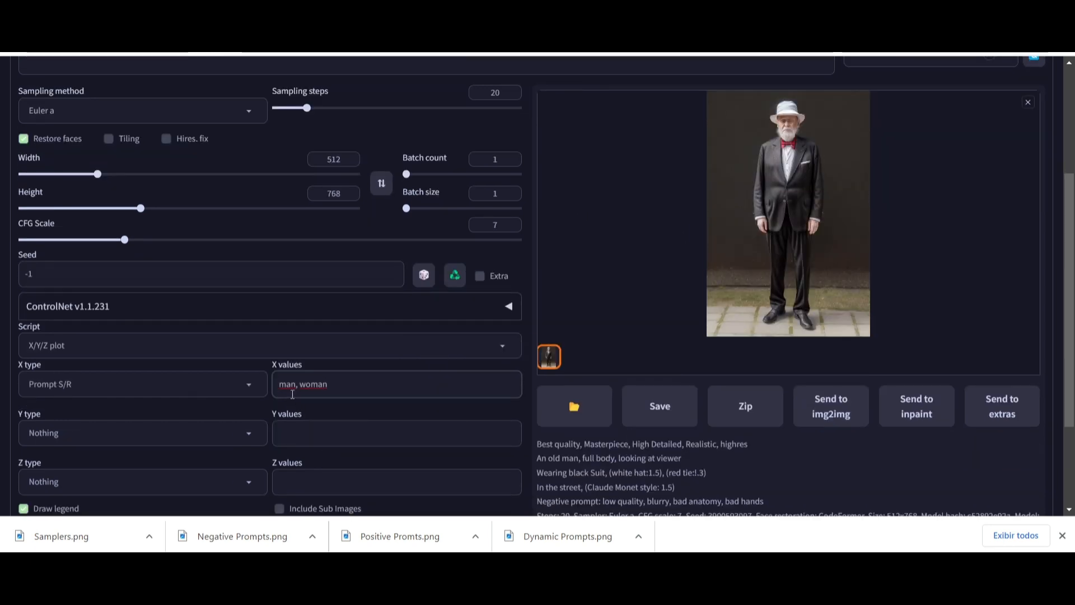
scroll(881, 183, up, 3)
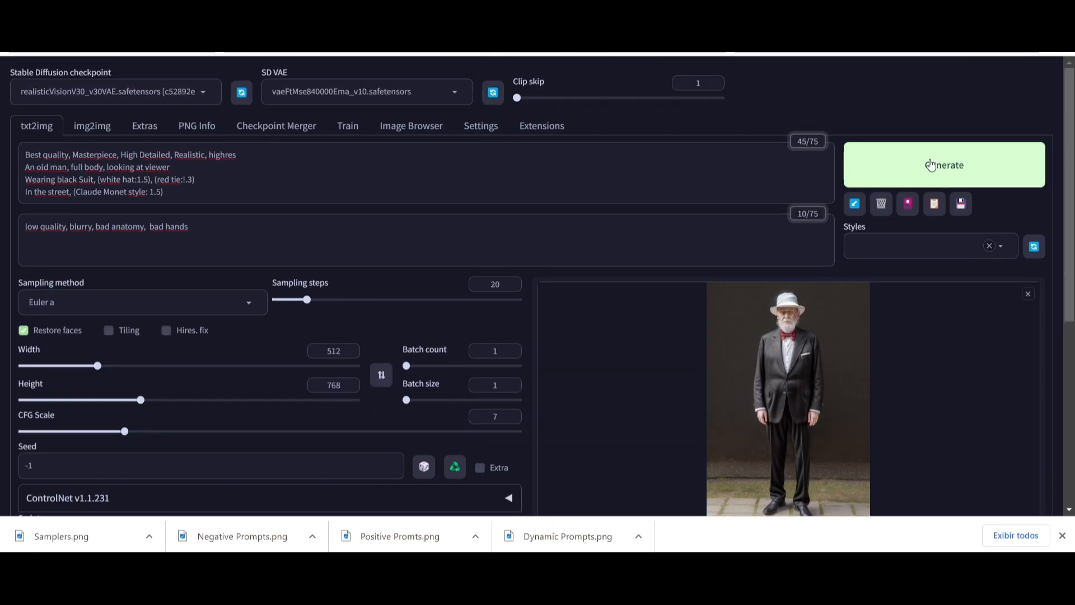
click(965, 166)
- View the man/woman comparison grid in full size and close the preview
scroll(734, 316, down, 2)
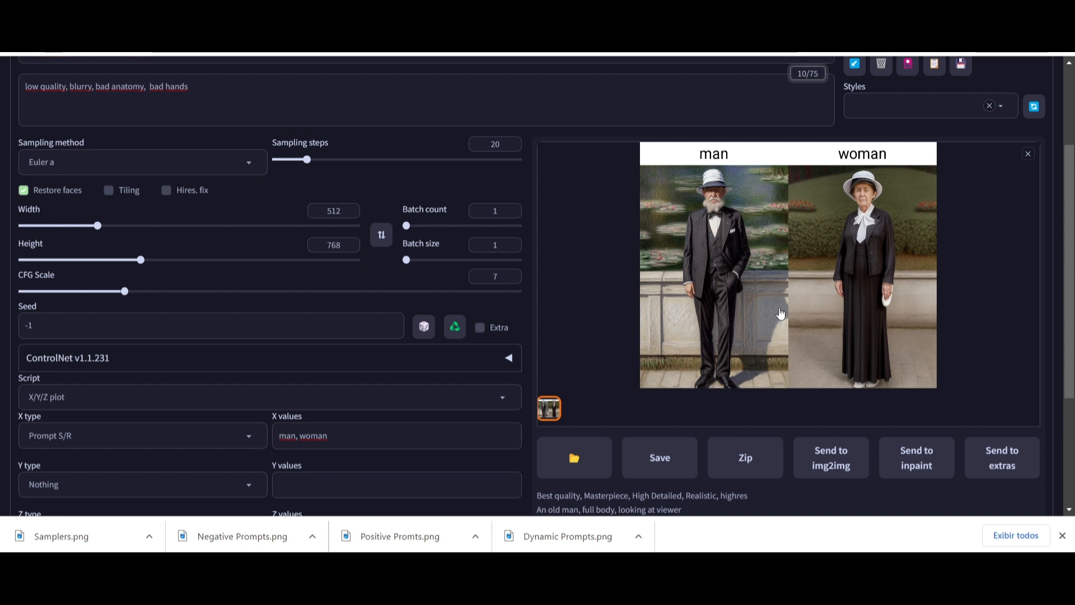
click(781, 313)
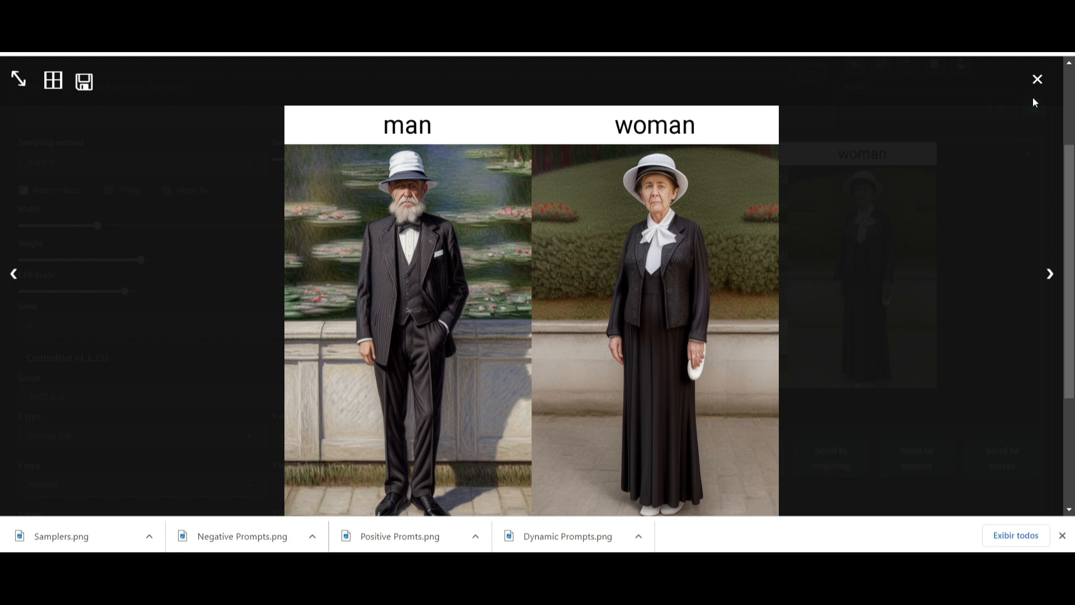
click(1037, 79)
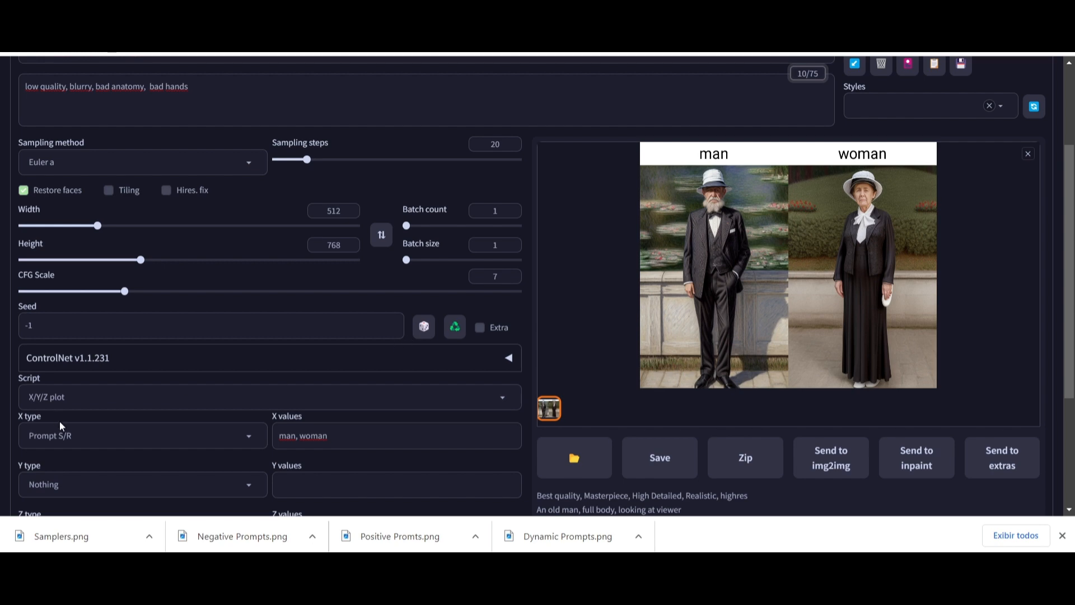
scroll(398, 375, down, 1)
scroll(391, 386, up, 3)
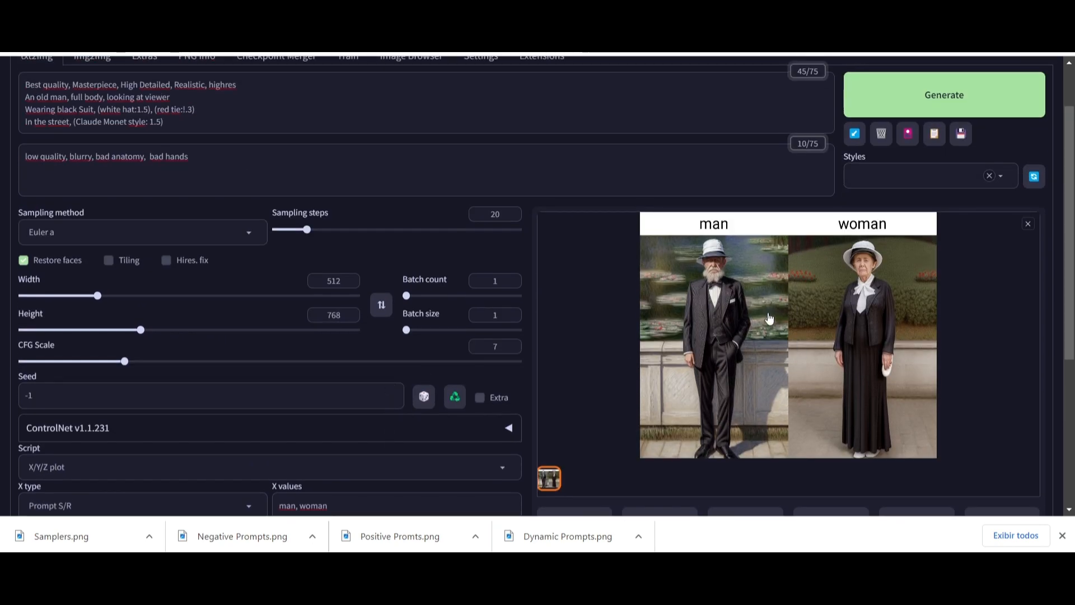
scroll(769, 319, up, 1)
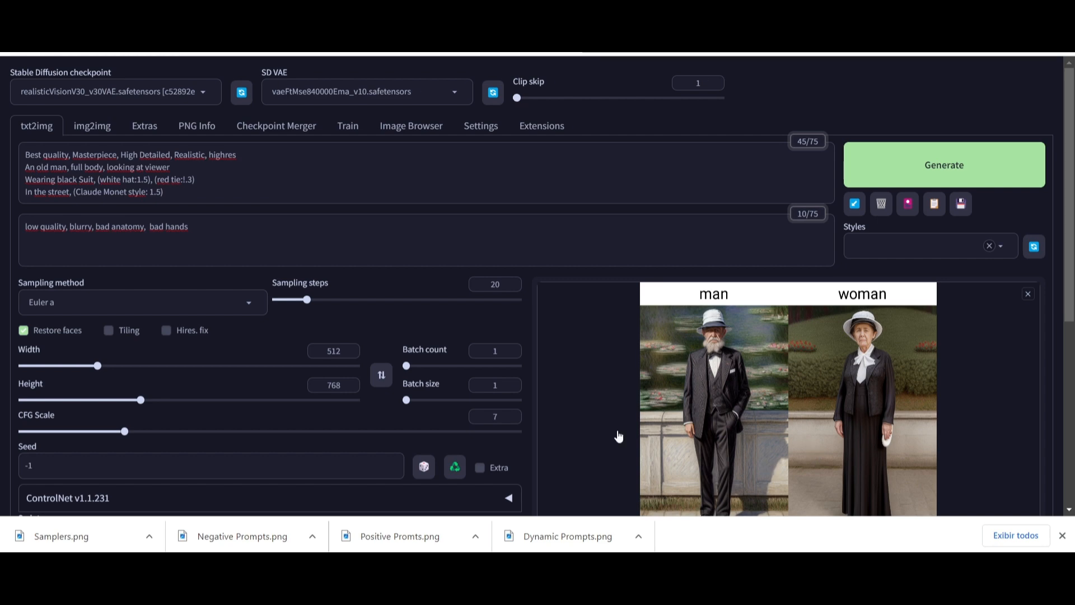
scroll(454, 301, down, 3)
scroll(454, 300, up, 3)
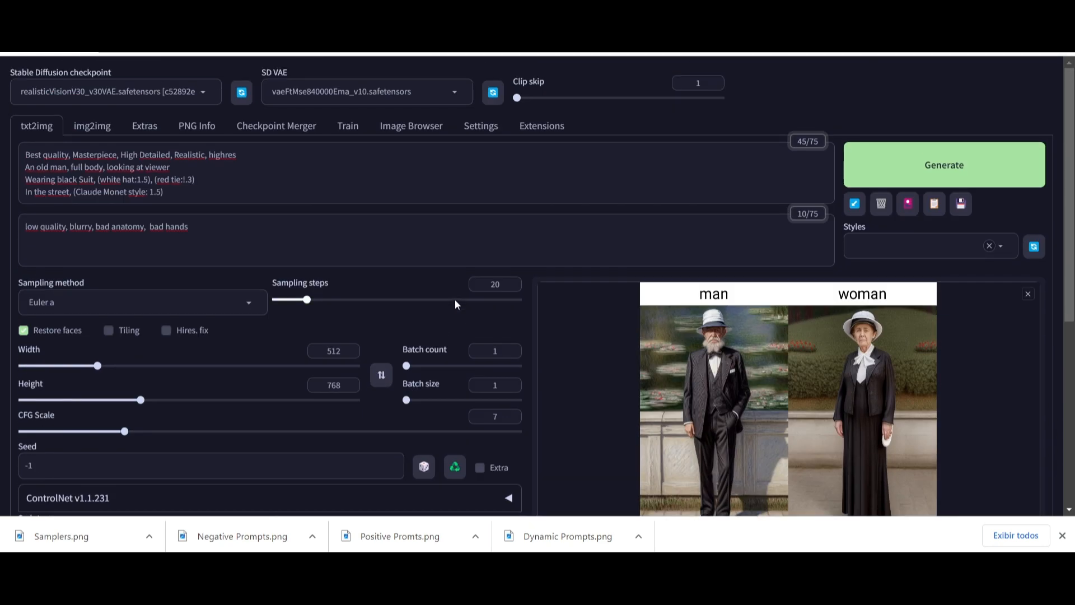